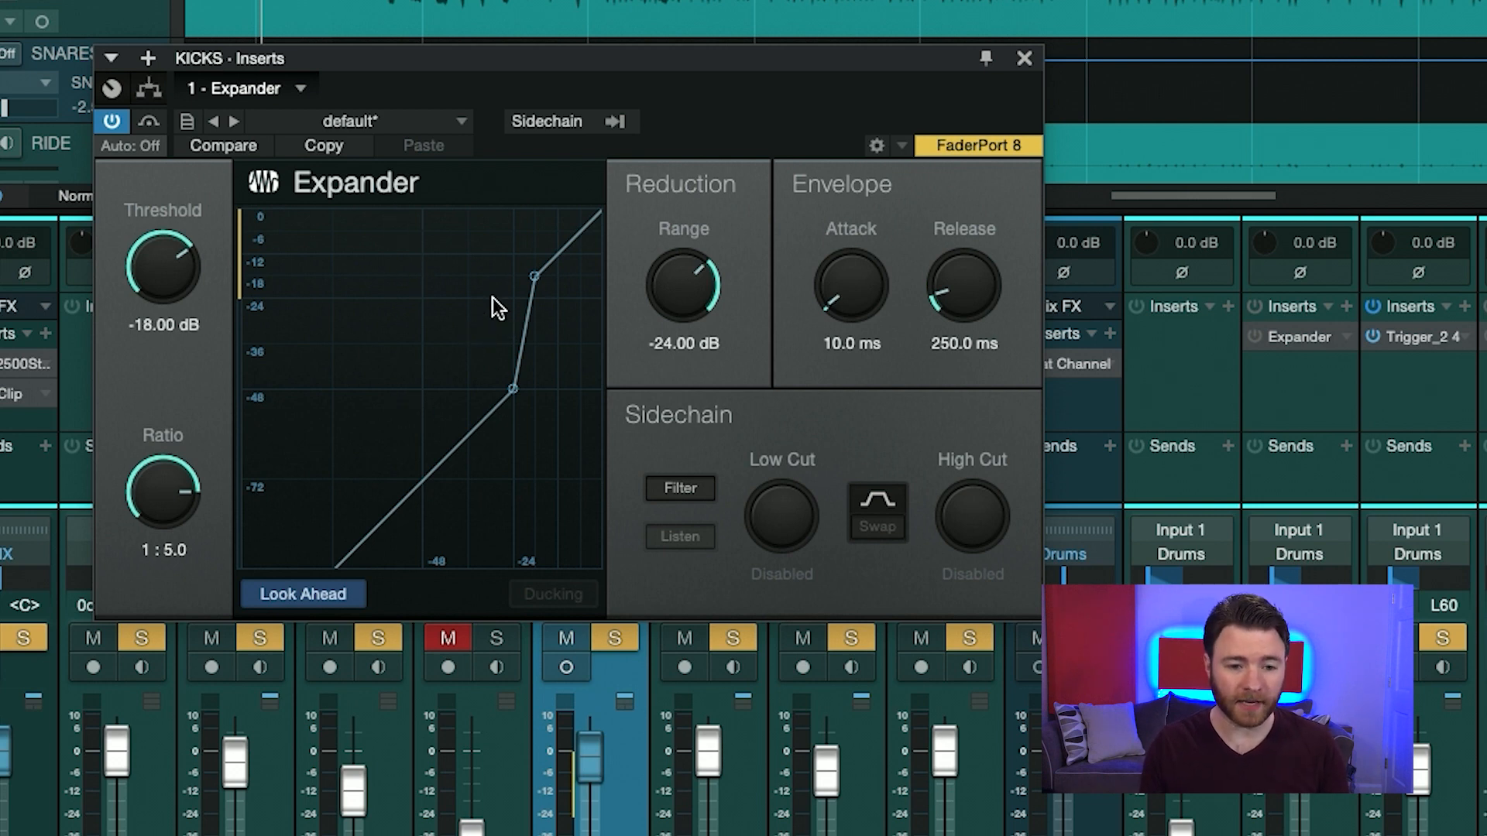
Enable the KICKS Expander's internal sidechain filter with the low cut at 73.6 Hz and the high cut at 691 Hz.
{"action": "left_click_drag", "start_coordinate": [533, 291], "coordinate": [490, 473]}
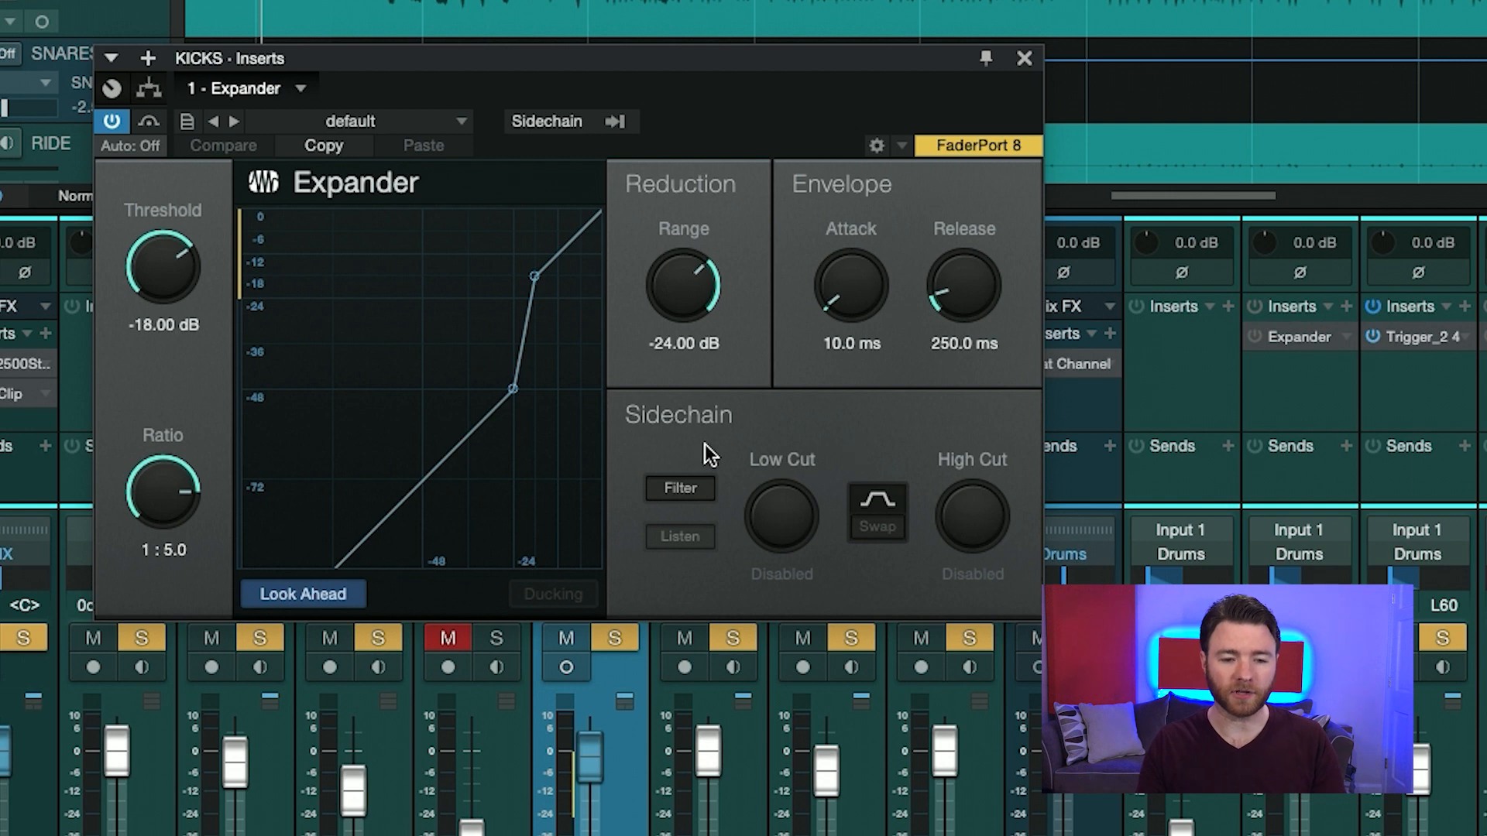
{"action": "left_click", "coordinate": [699, 491]}
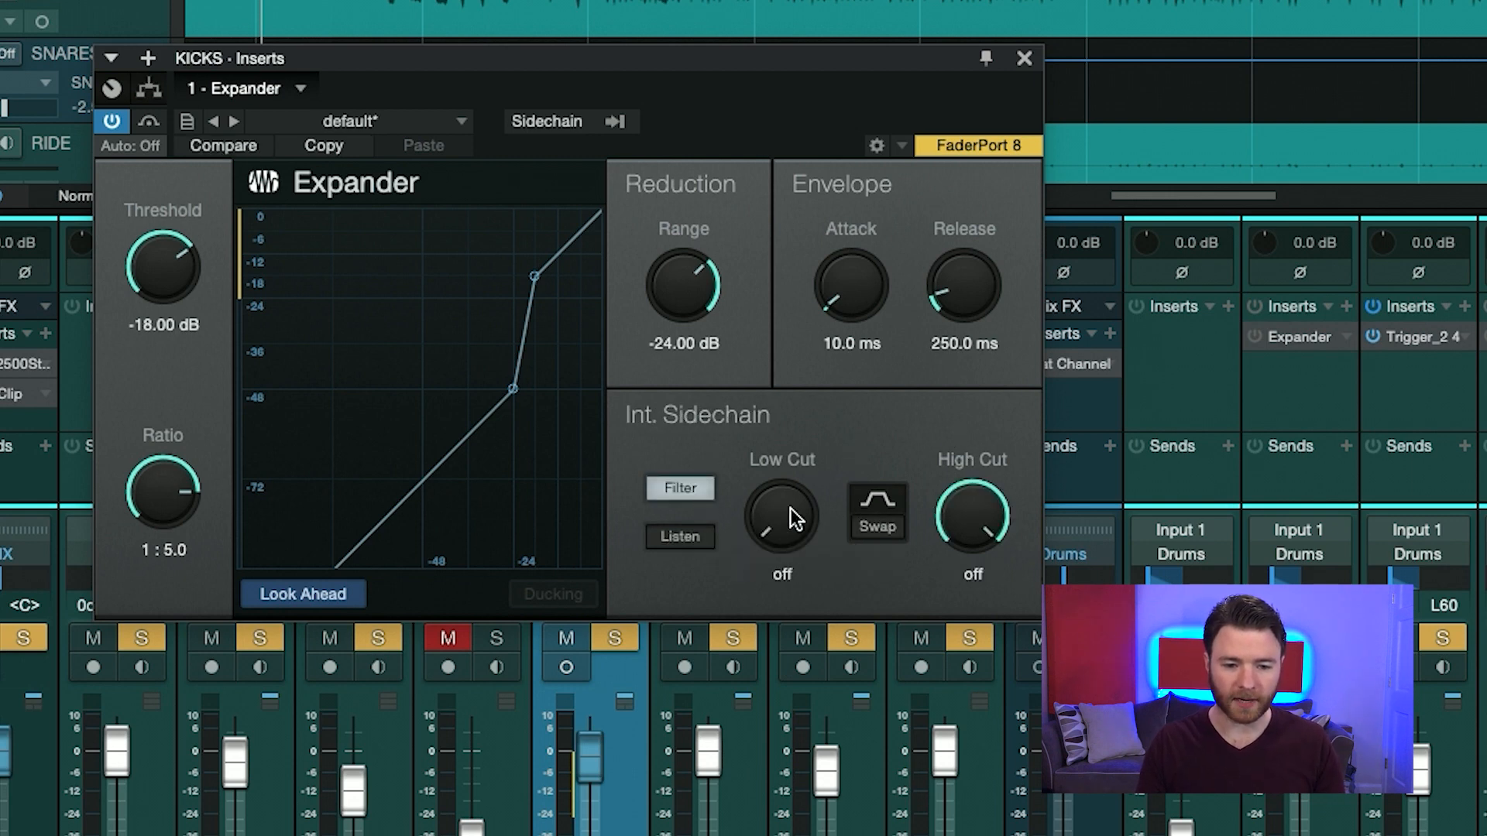
{"action": "left_click_drag", "start_coordinate": [790, 508], "coordinate": [783, 449]}
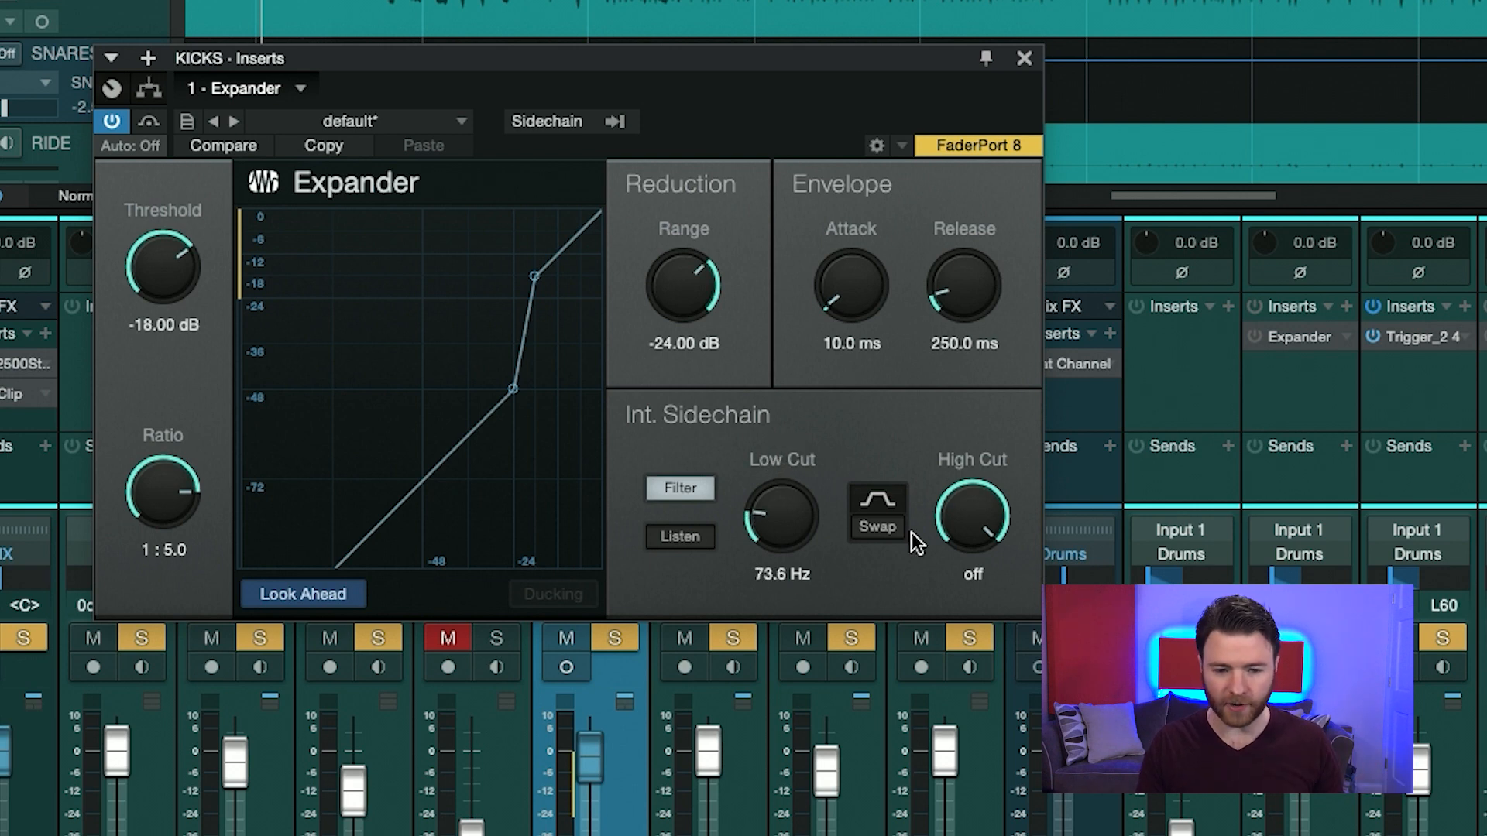
{"action": "left_click_drag", "start_coordinate": [966, 507], "coordinate": [950, 637]}
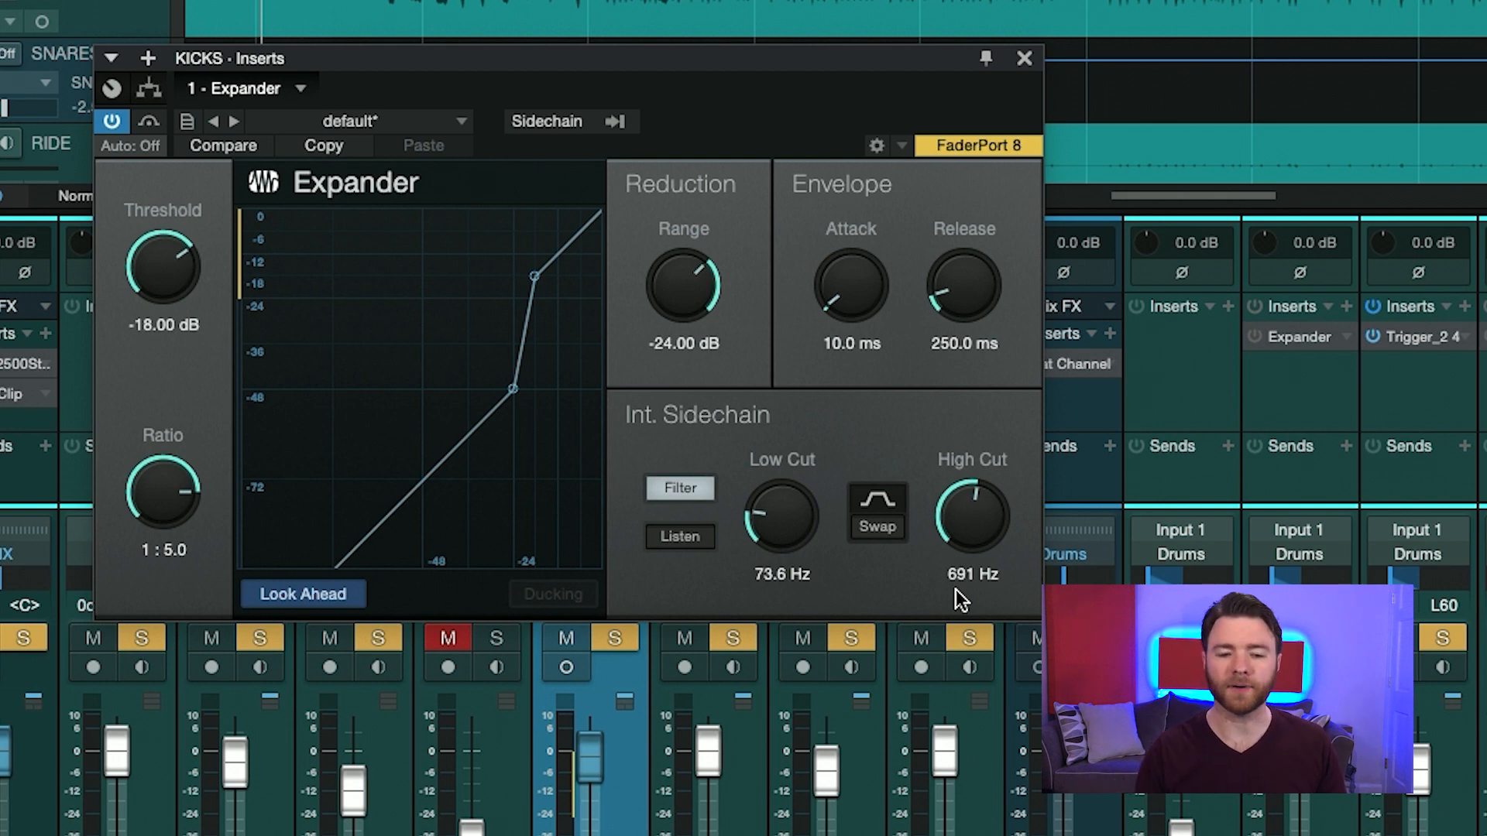
Swap the sidechain filter's low and high cut values, restore them, and disable the filter.
{"action": "left_click", "coordinate": [879, 531]}
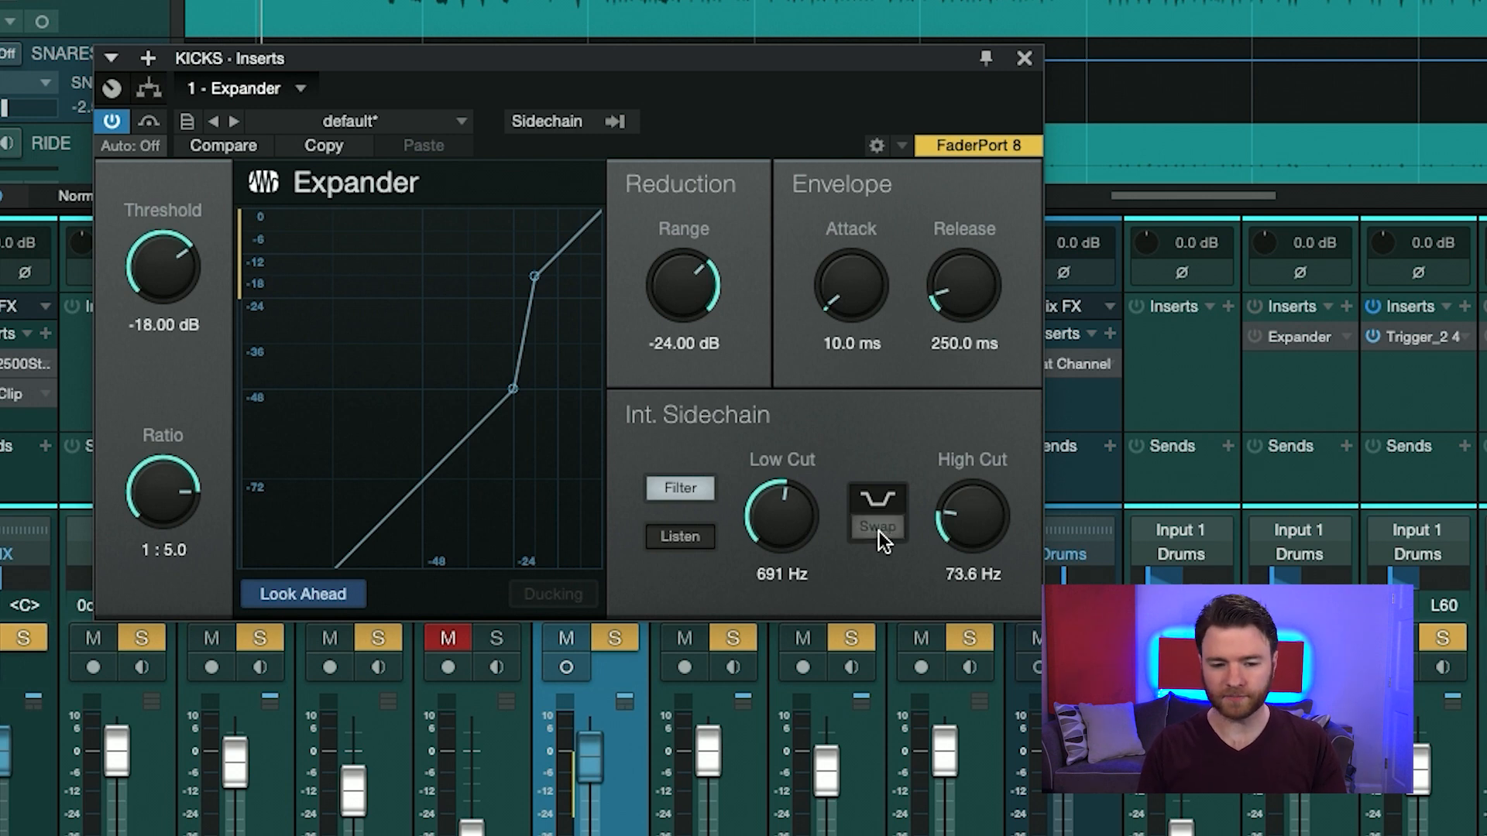
{"action": "left_click", "coordinate": [880, 531]}
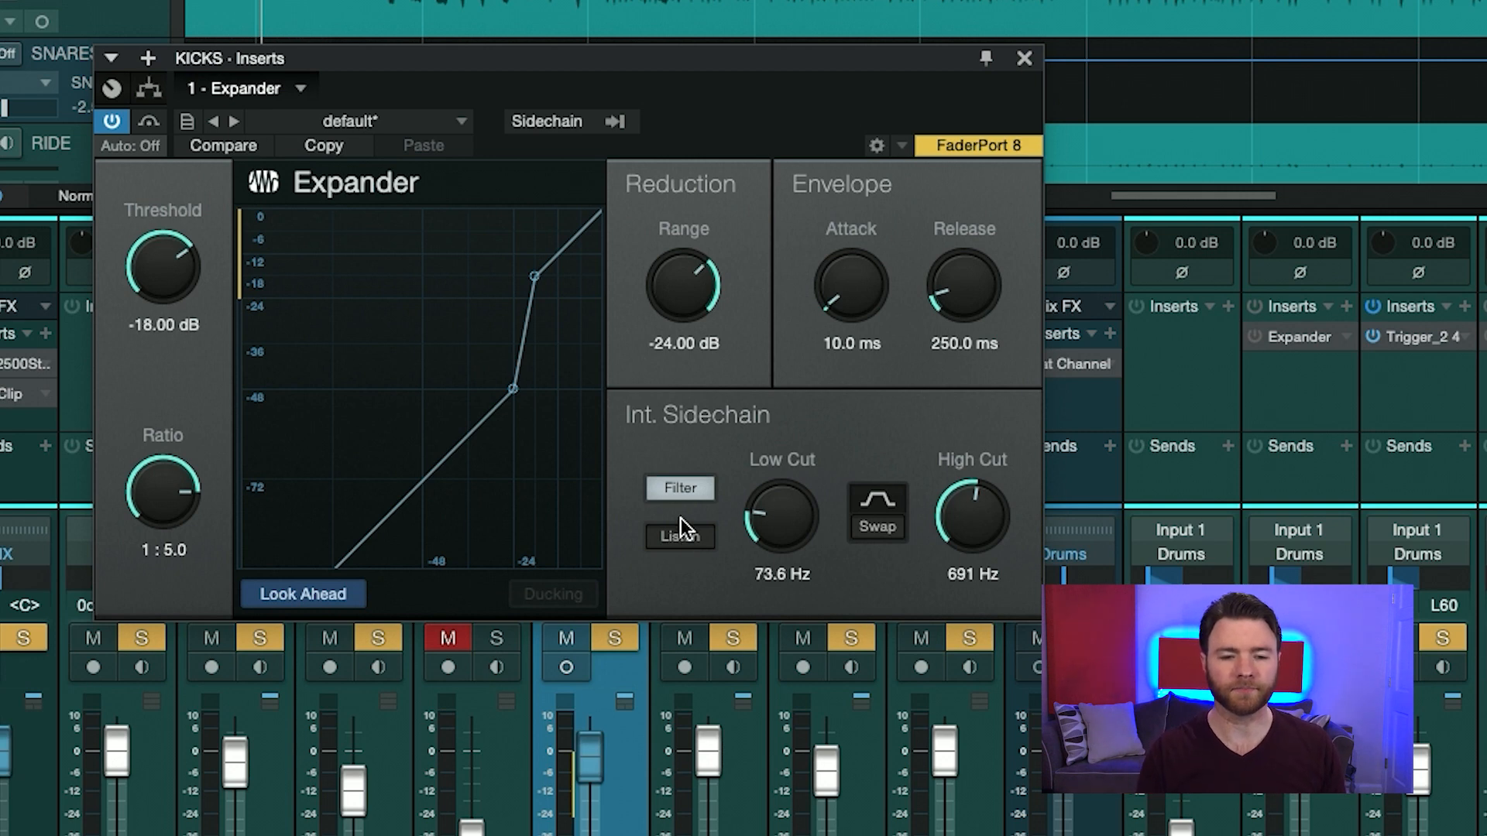
{"action": "left_click", "coordinate": [673, 491]}
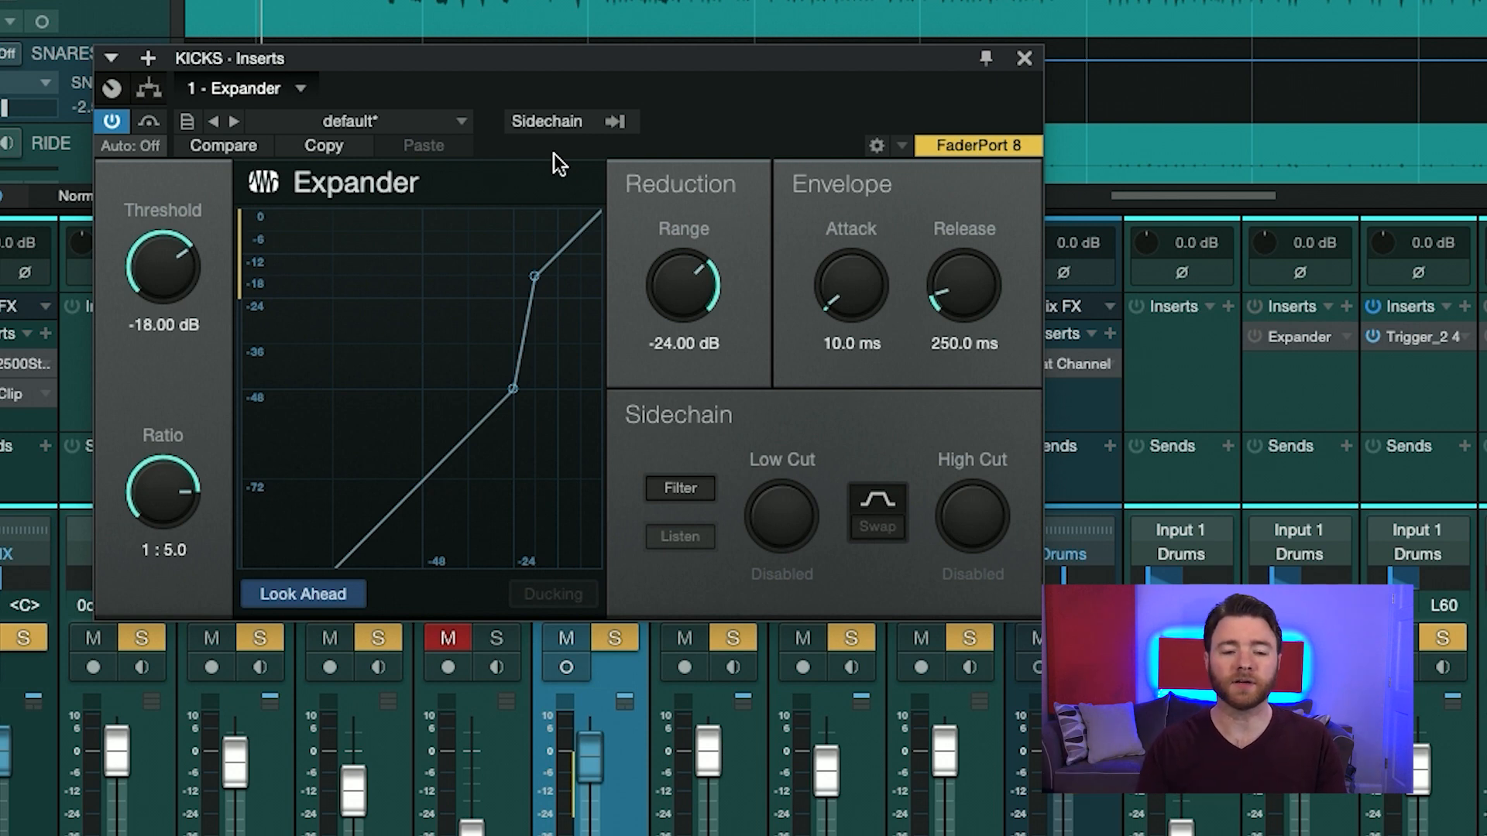
Enable the external sidechain on the KICKS Expander and look through its preset categories.
{"action": "left_click", "coordinate": [547, 122]}
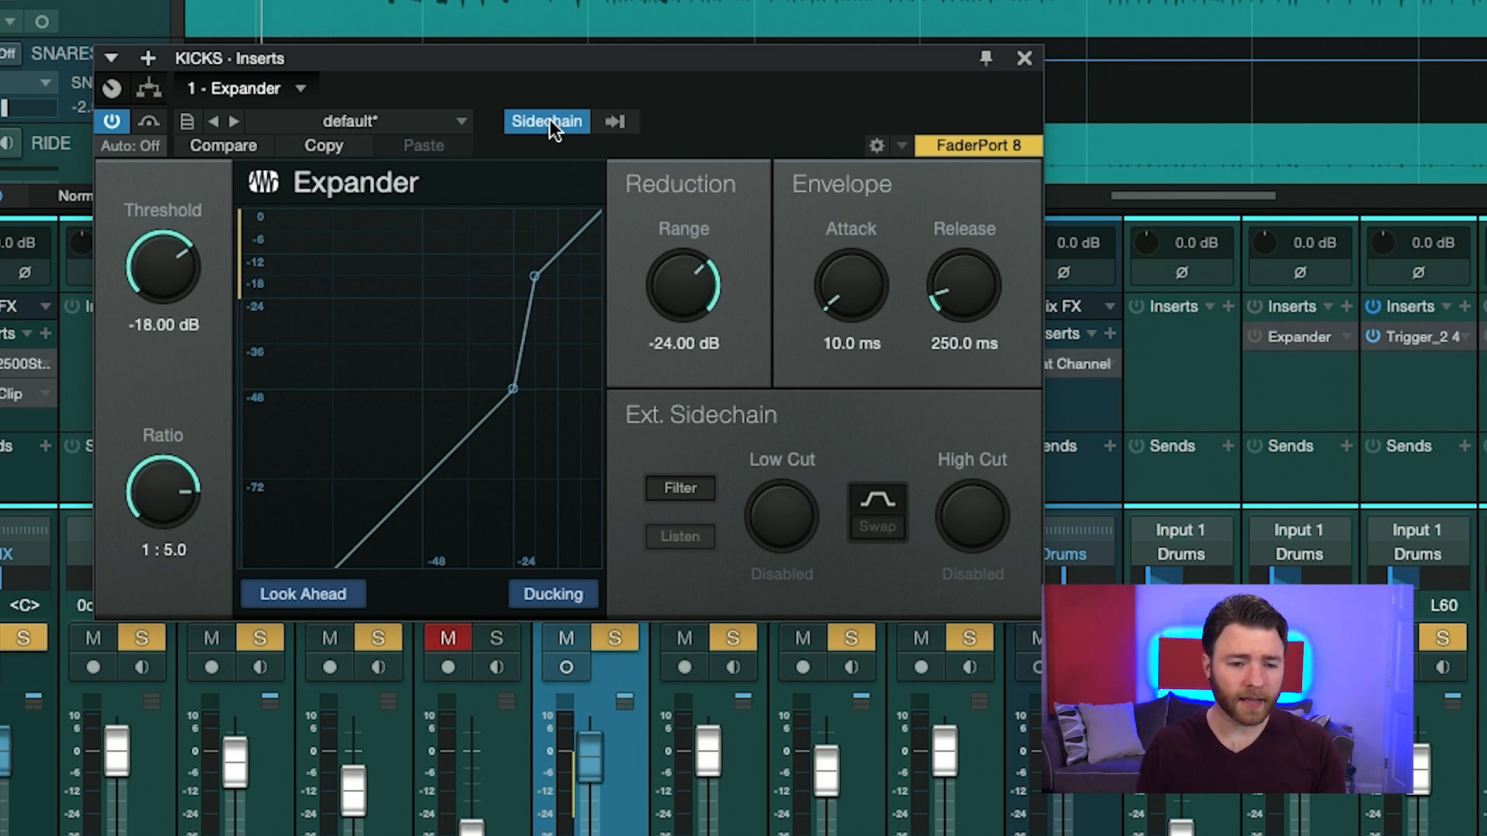
{"action": "left_click", "coordinate": [393, 120]}
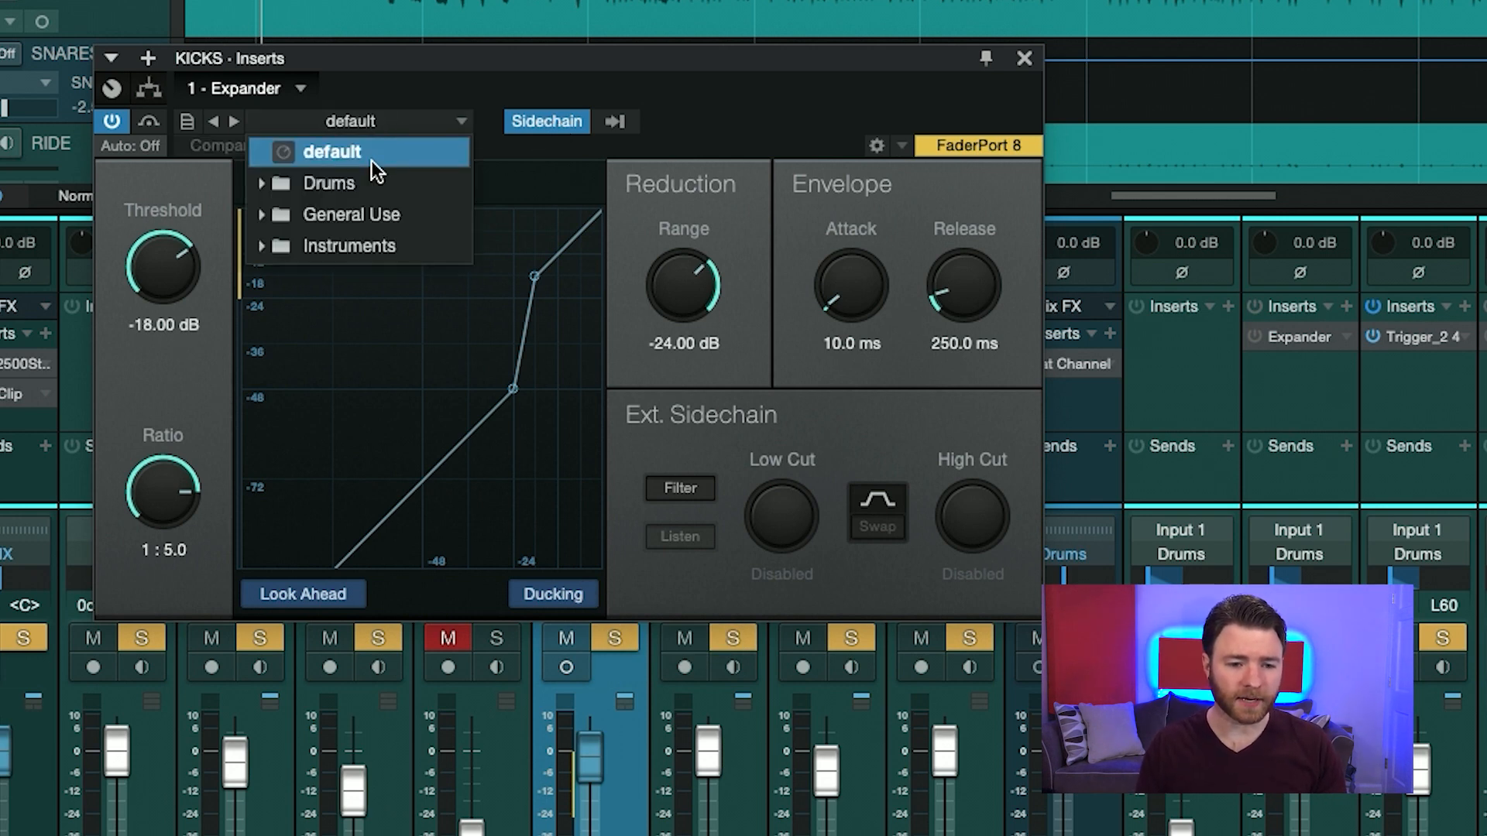
{"action": "left_click", "coordinate": [709, 146]}
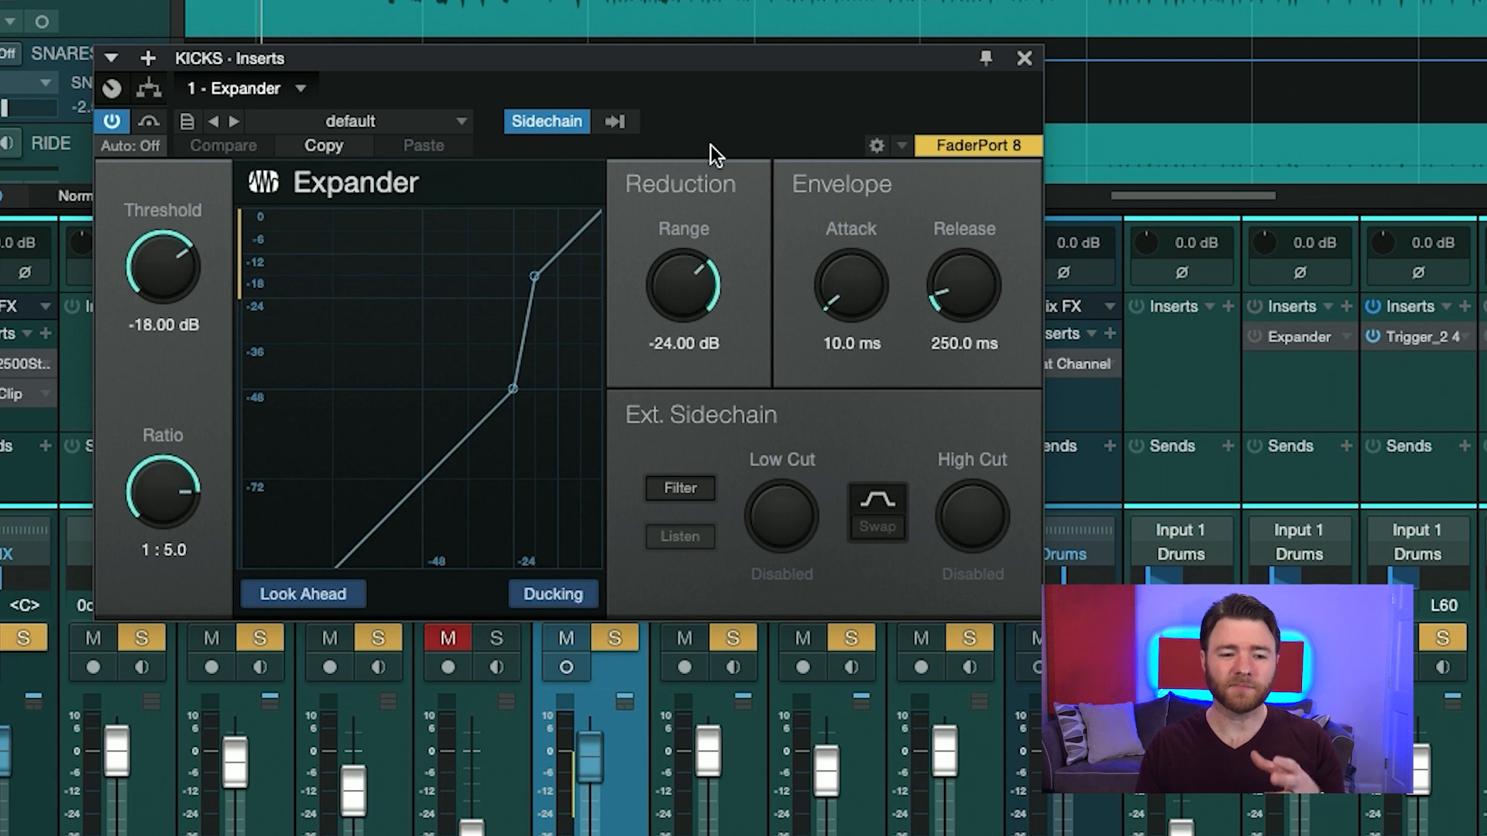
Deactivate the KICKS Expander and play the drums without it.
{"action": "left_click", "coordinate": [119, 121]}
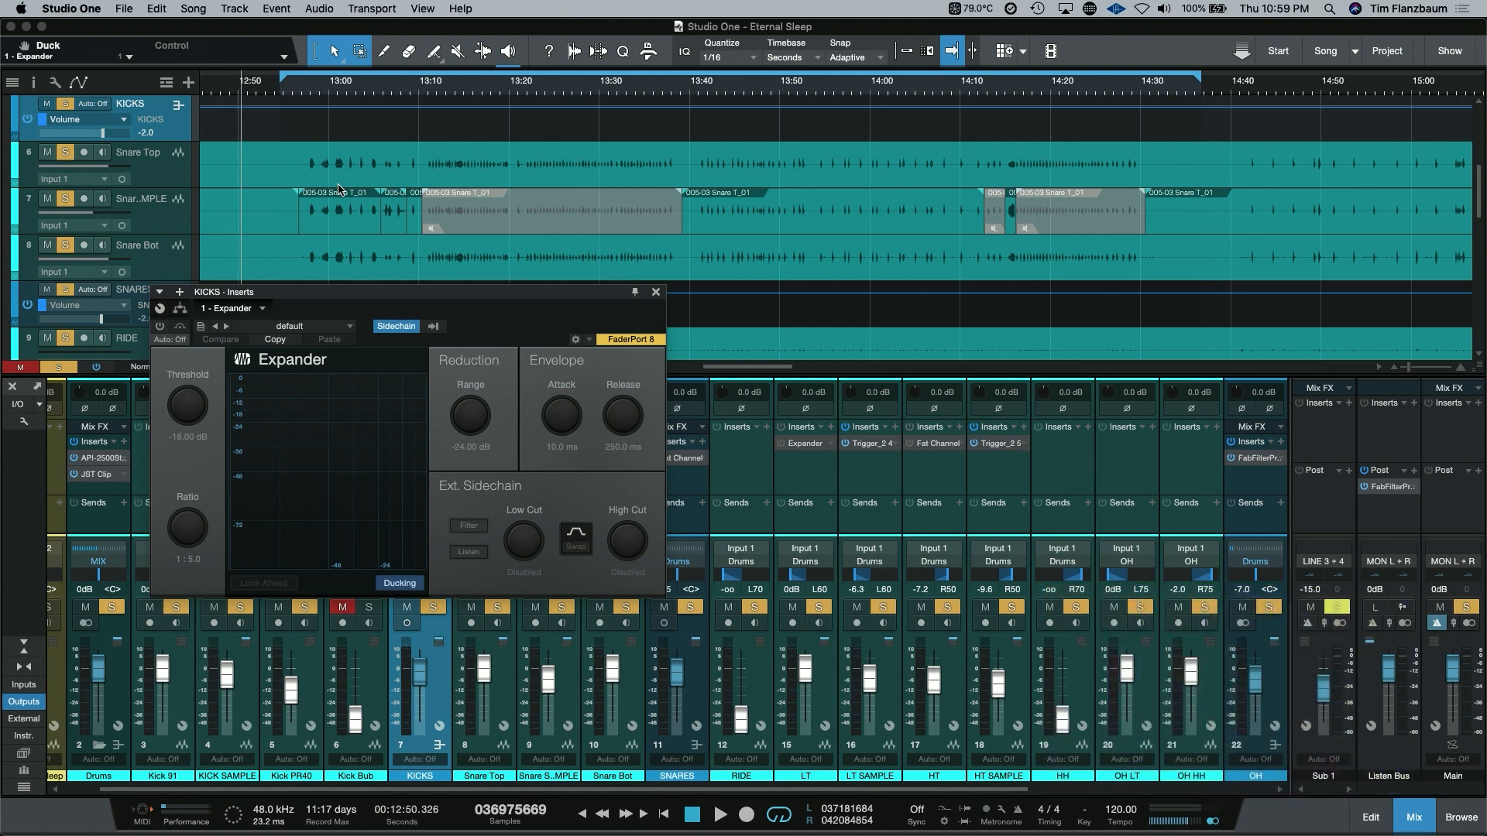
{"action": "key", "text": "space"}
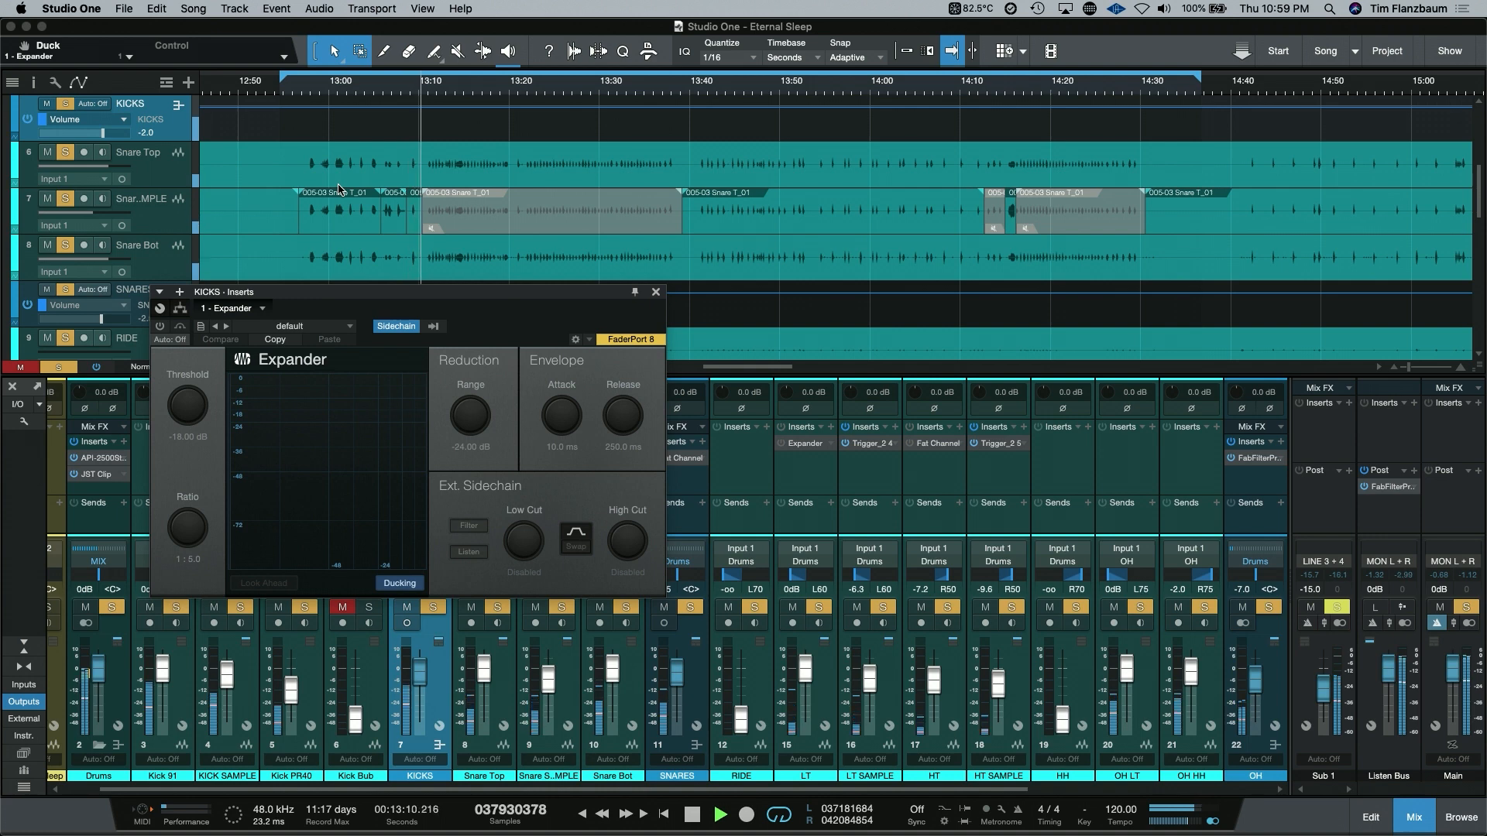
{"action": "key", "text": "space"}
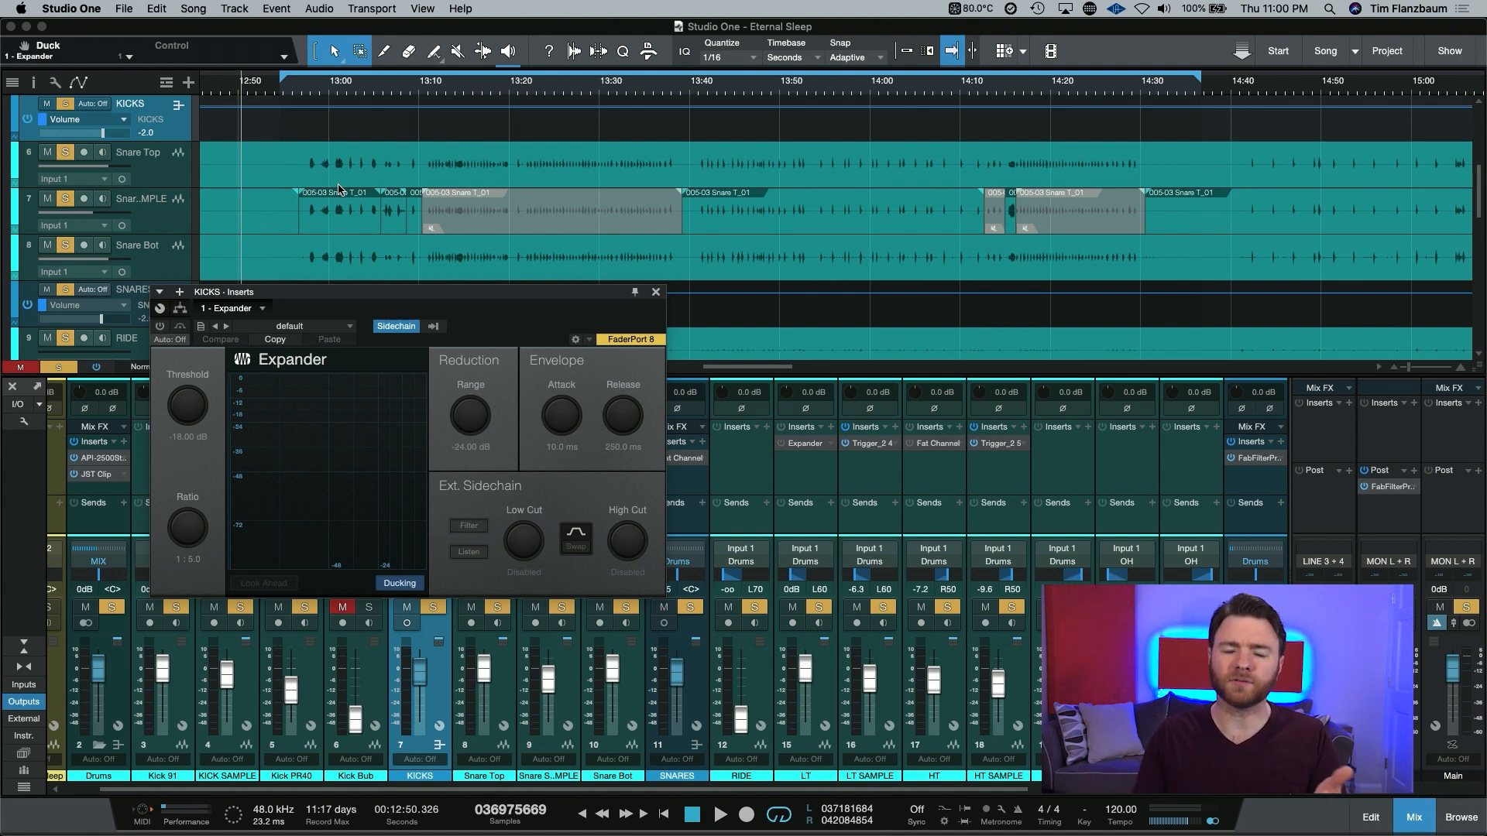
Solo the SNARES bus, bypass its Expander and play the unprocessed snares.
{"action": "left_click", "coordinate": [690, 608]}
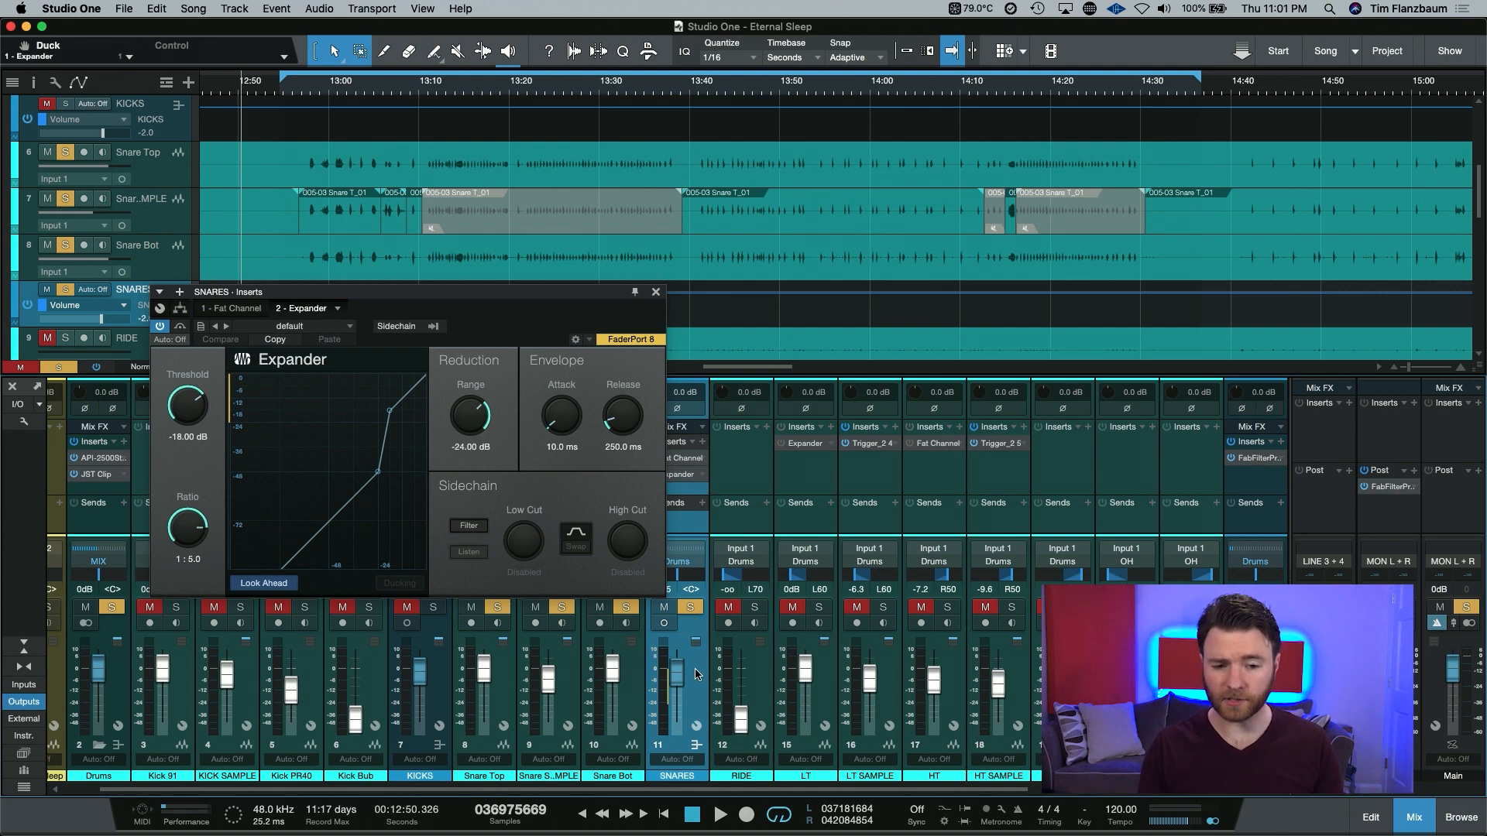
{"action": "left_click", "coordinate": [178, 332]}
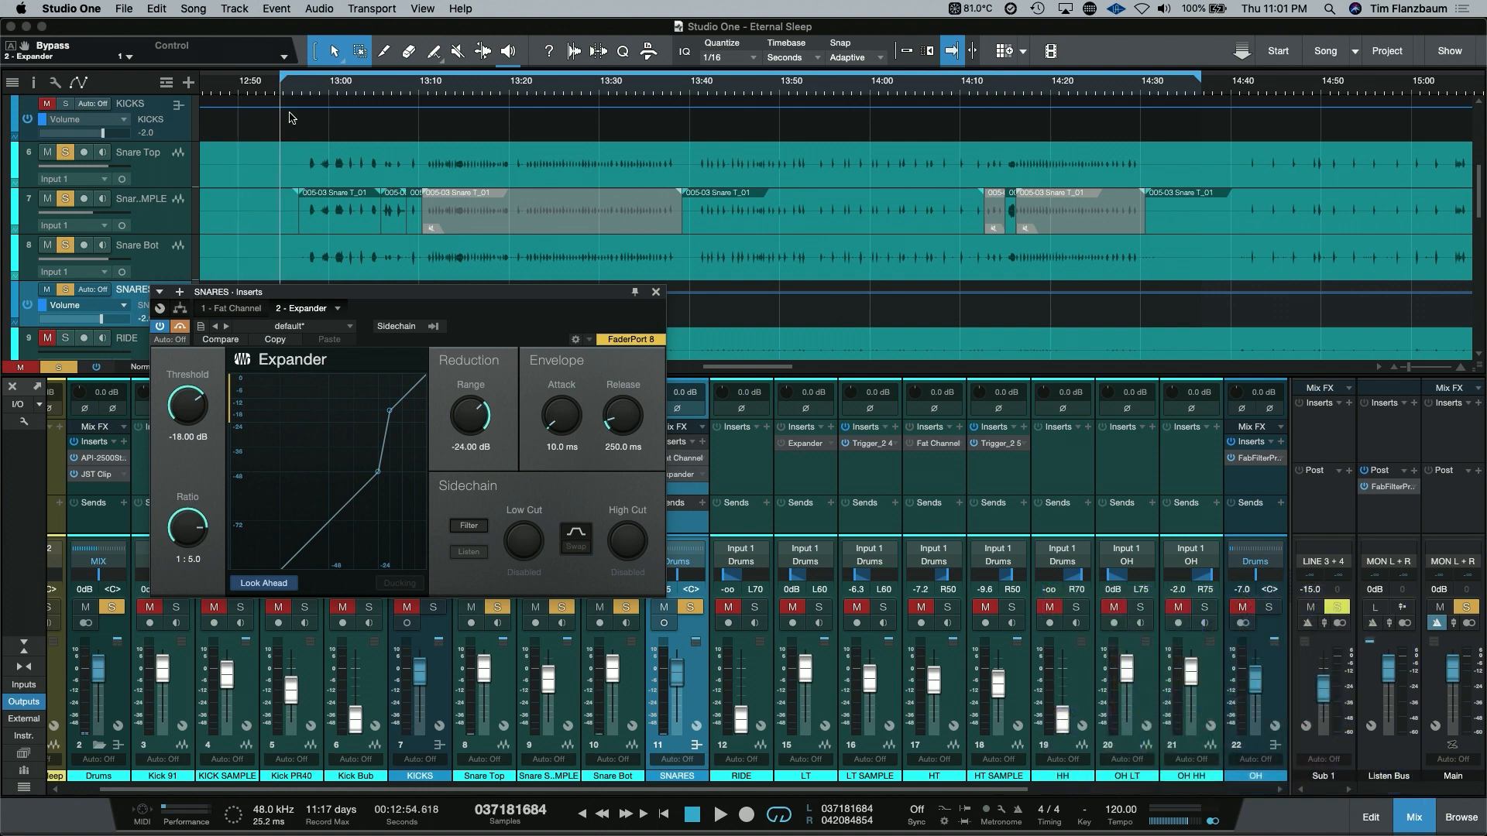
{"action": "key", "text": "space"}
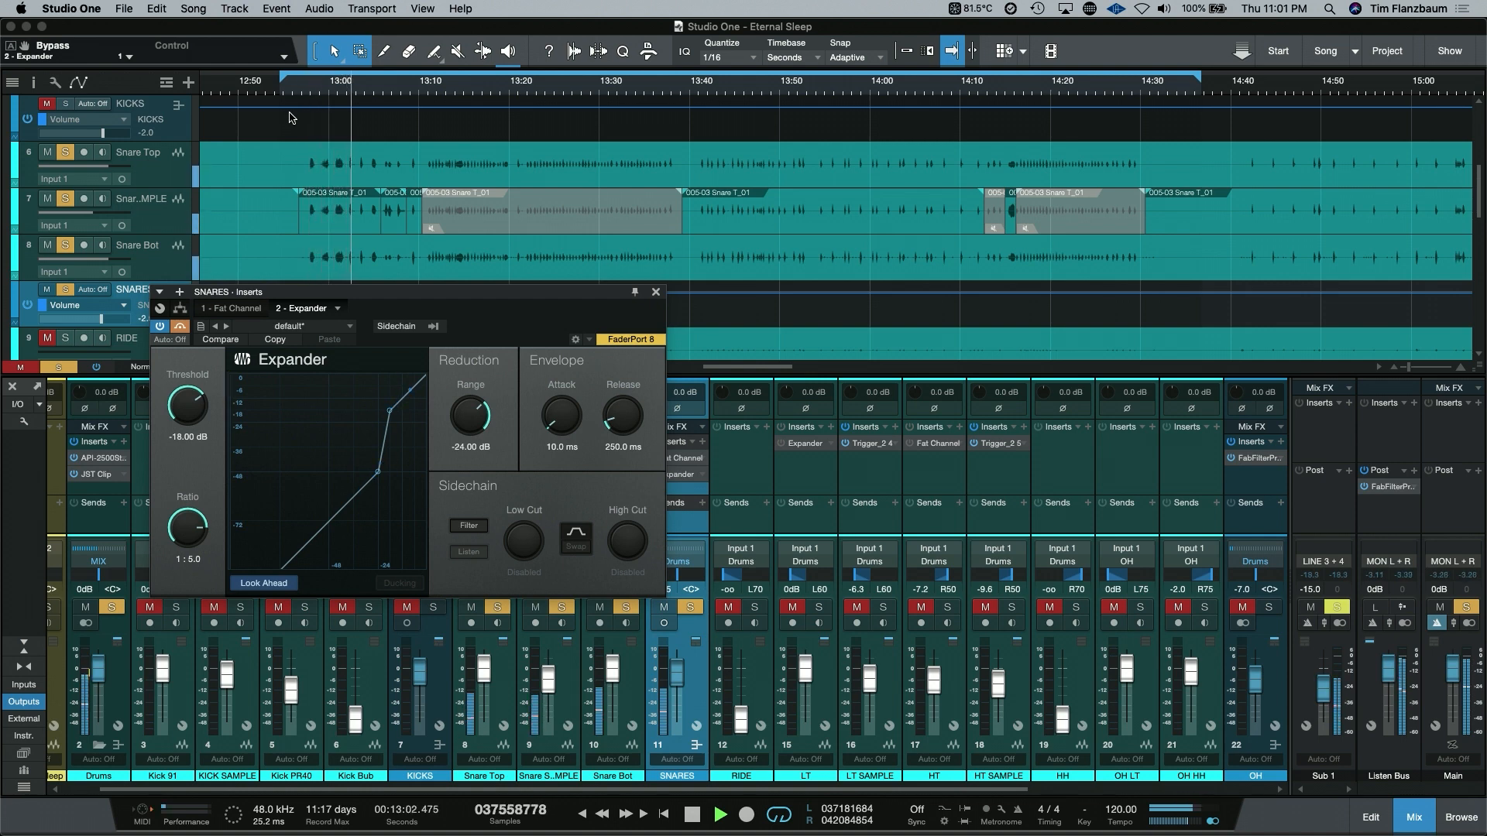
{"action": "key", "text": "space"}
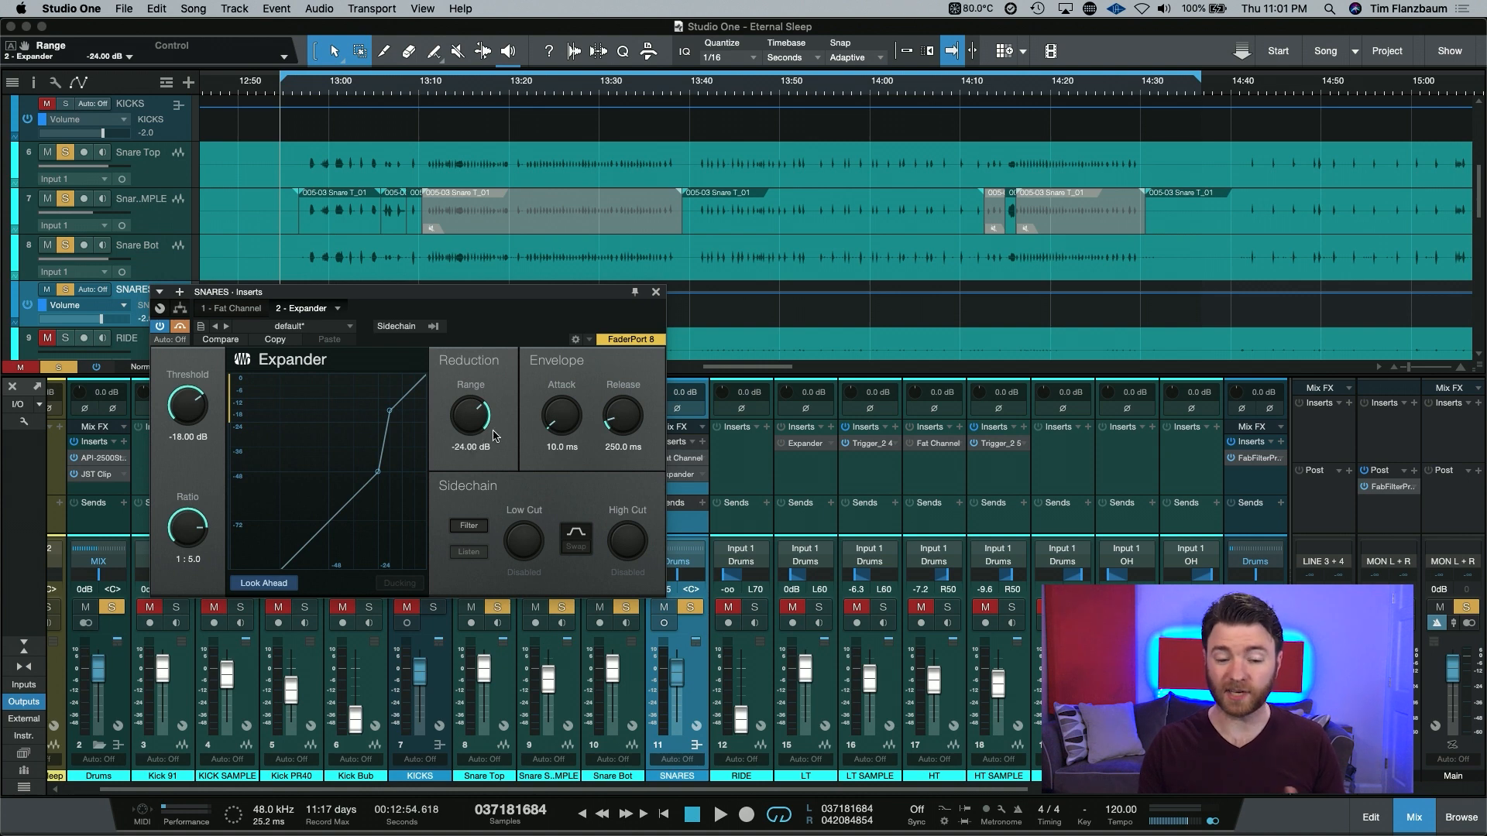
Set the SNARES Expander's range to -10.32 dB and play the snares with the Expander active.
{"action": "left_click_drag", "start_coordinate": [462, 421], "coordinate": [463, 393]}
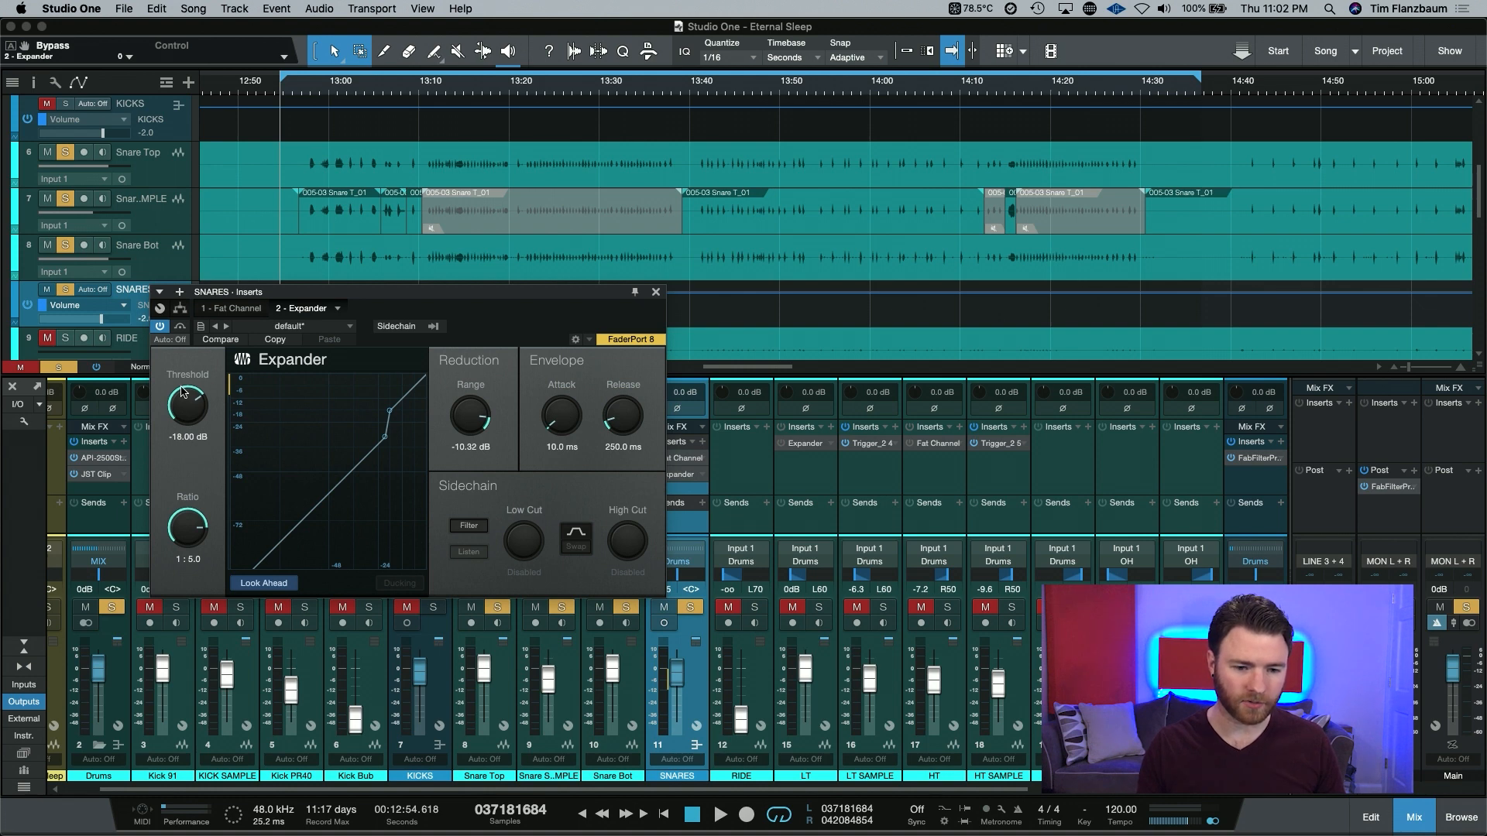
{"action": "key", "text": "space"}
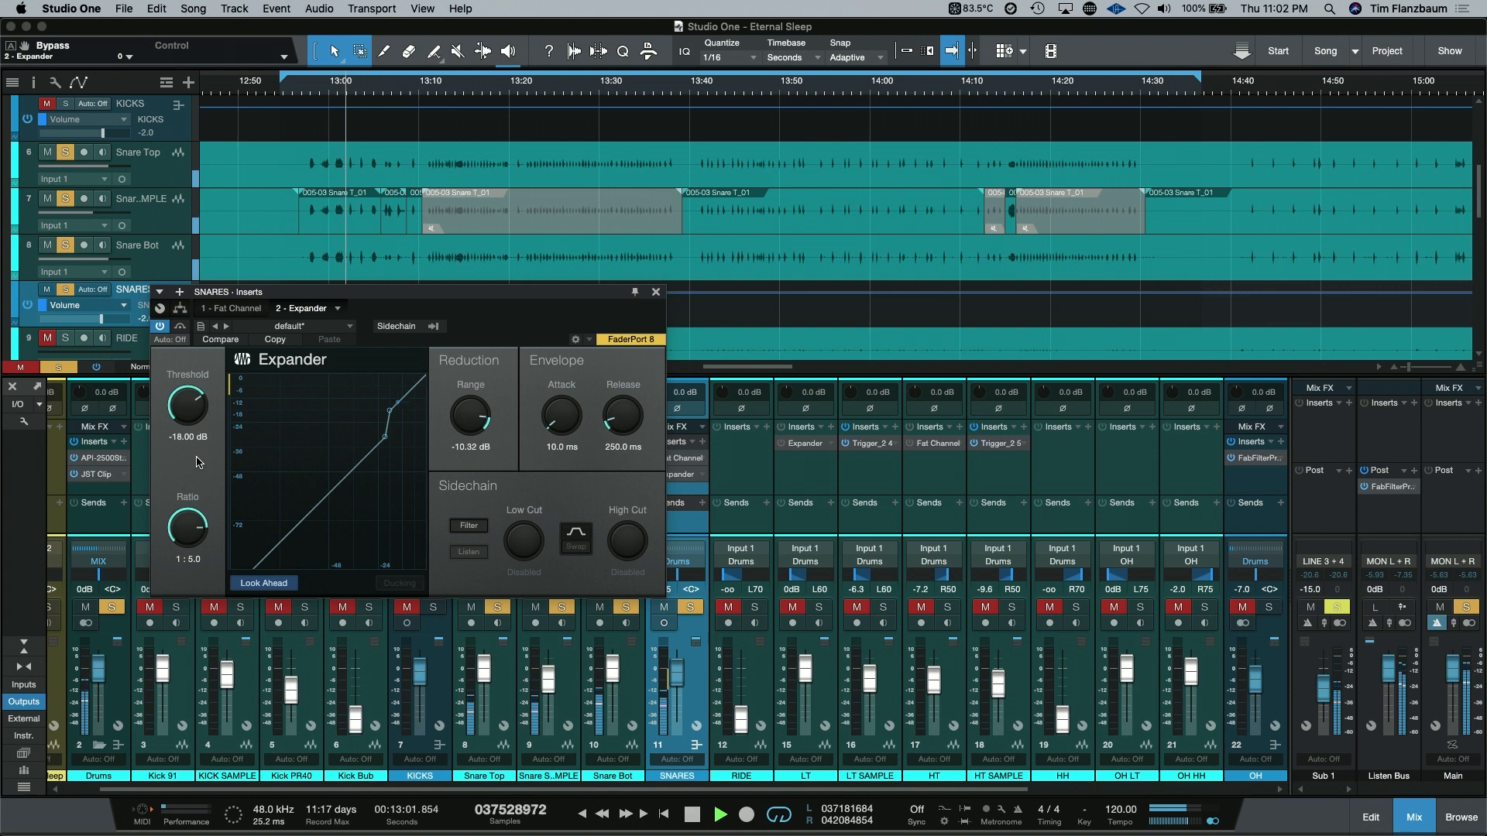
{"action": "key", "text": "space"}
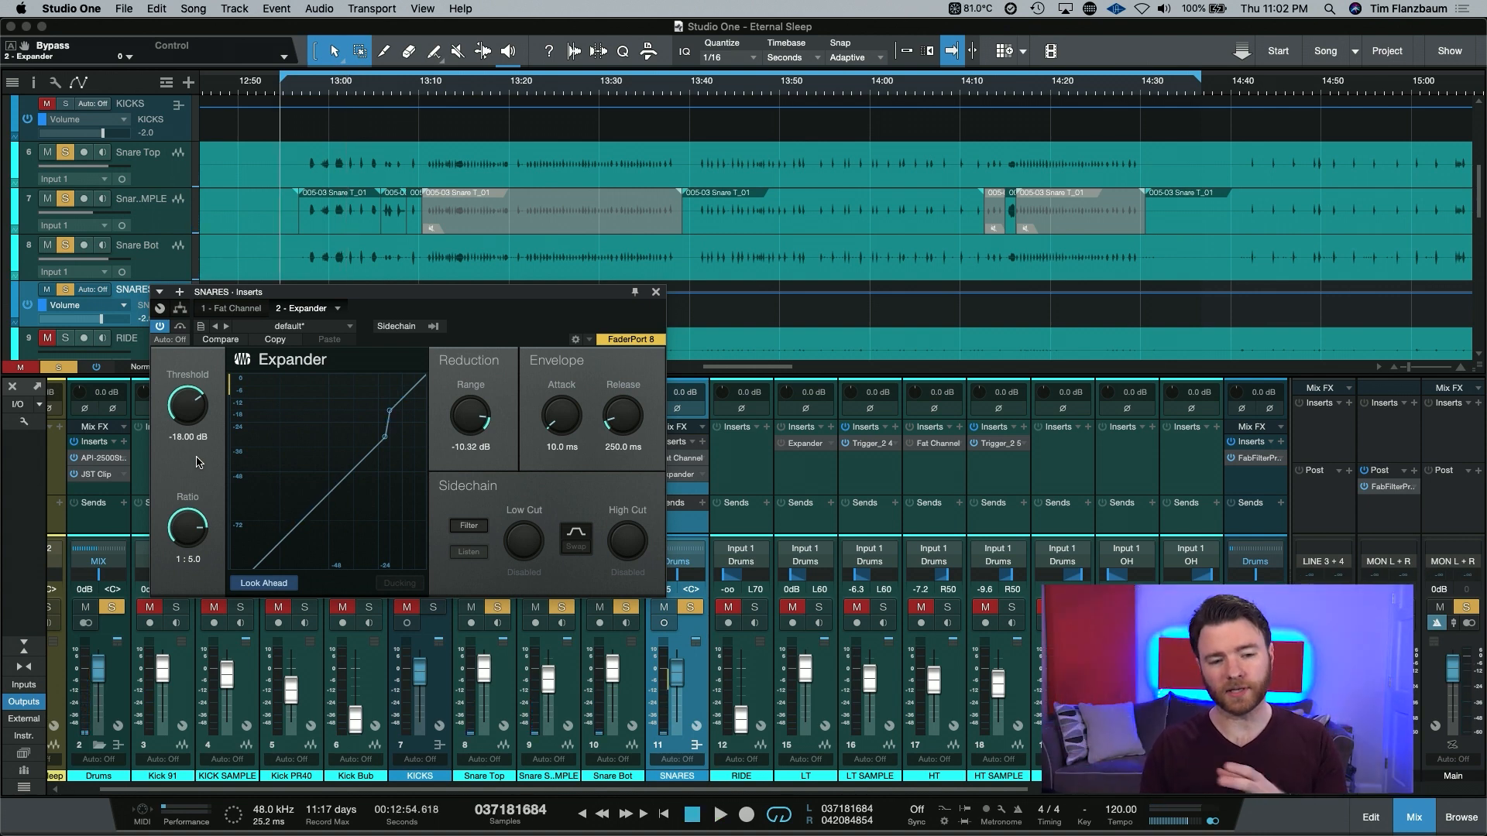
Compare the snares with the Expander bypassed and active by playing the same passage each way.
{"action": "left_click", "coordinate": [180, 326]}
{"action": "key", "text": "space"}
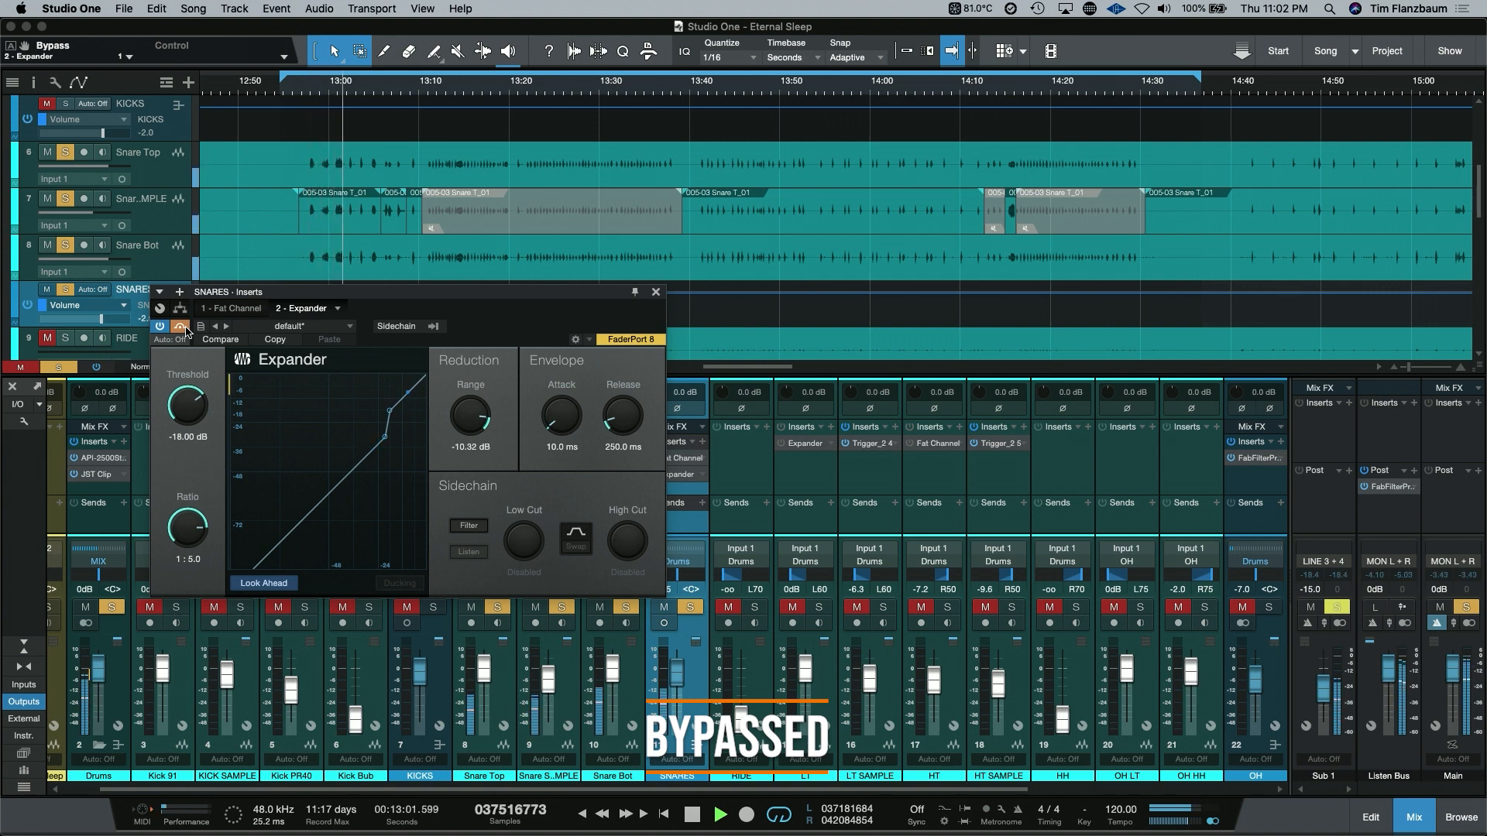
{"action": "key", "text": "space"}
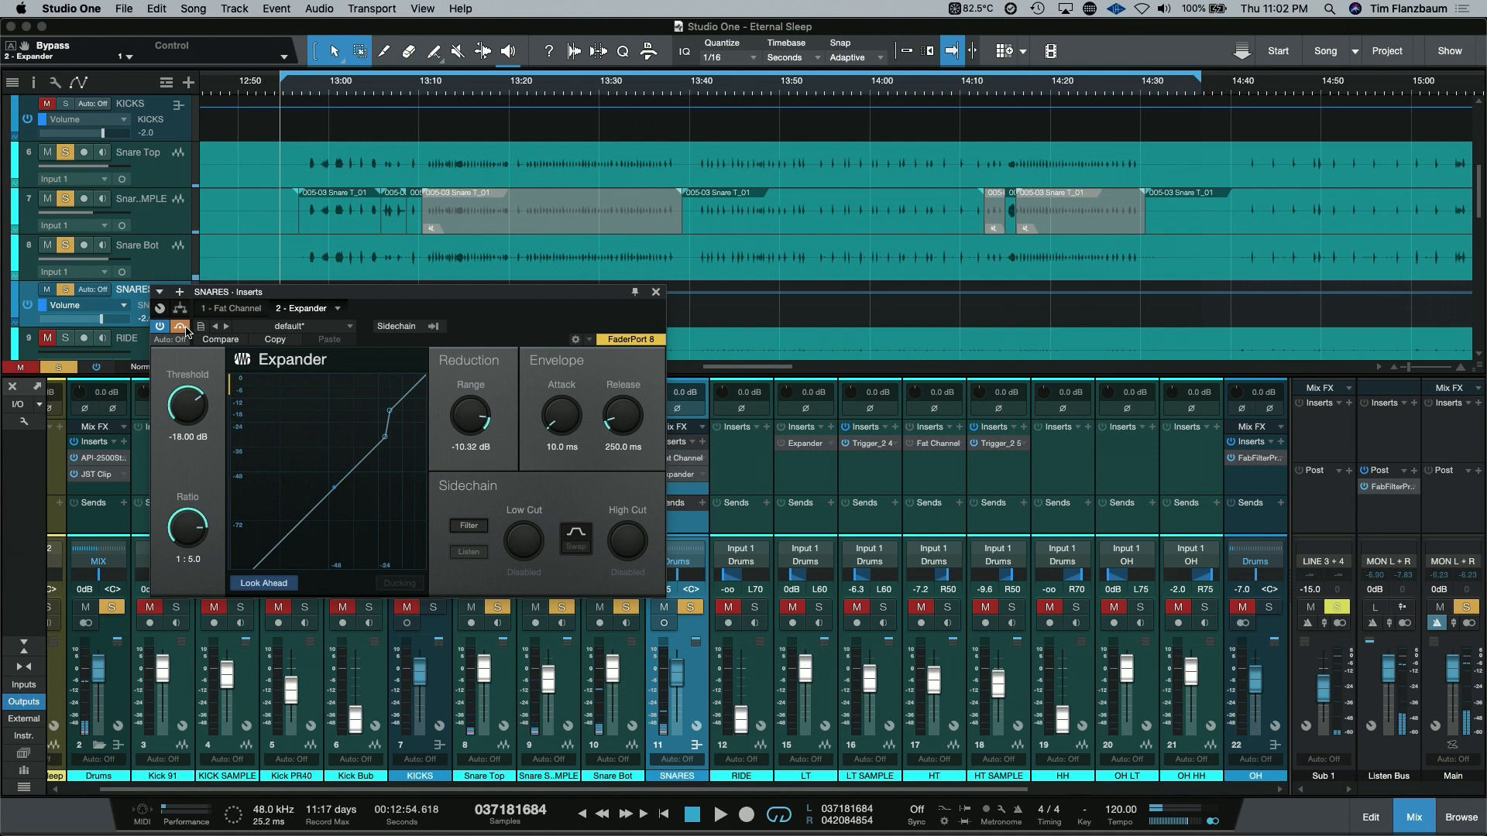
{"action": "left_click", "coordinate": [186, 331]}
{"action": "key", "text": "space"}
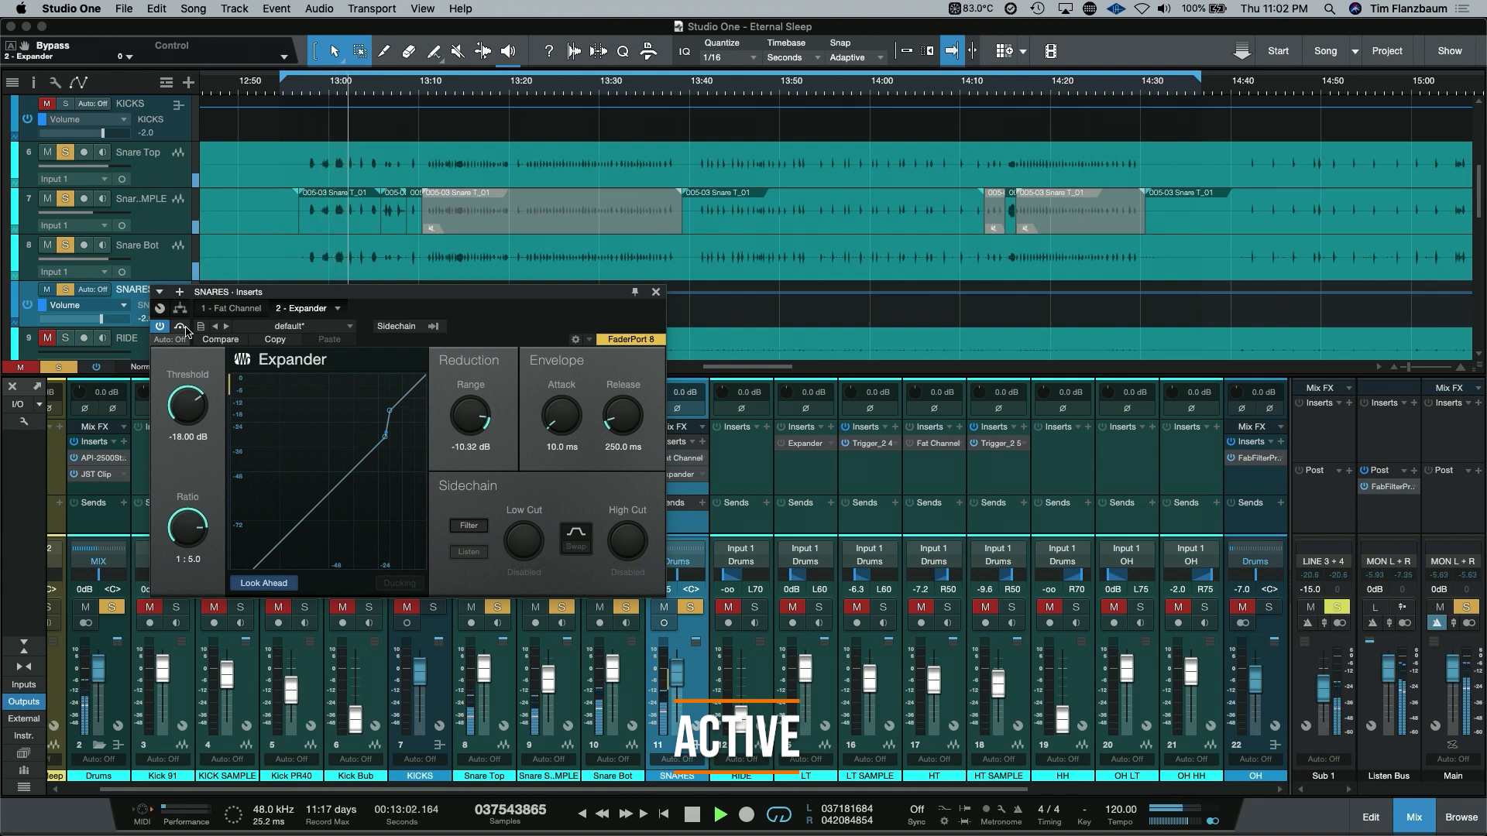
{"action": "key", "text": "space"}
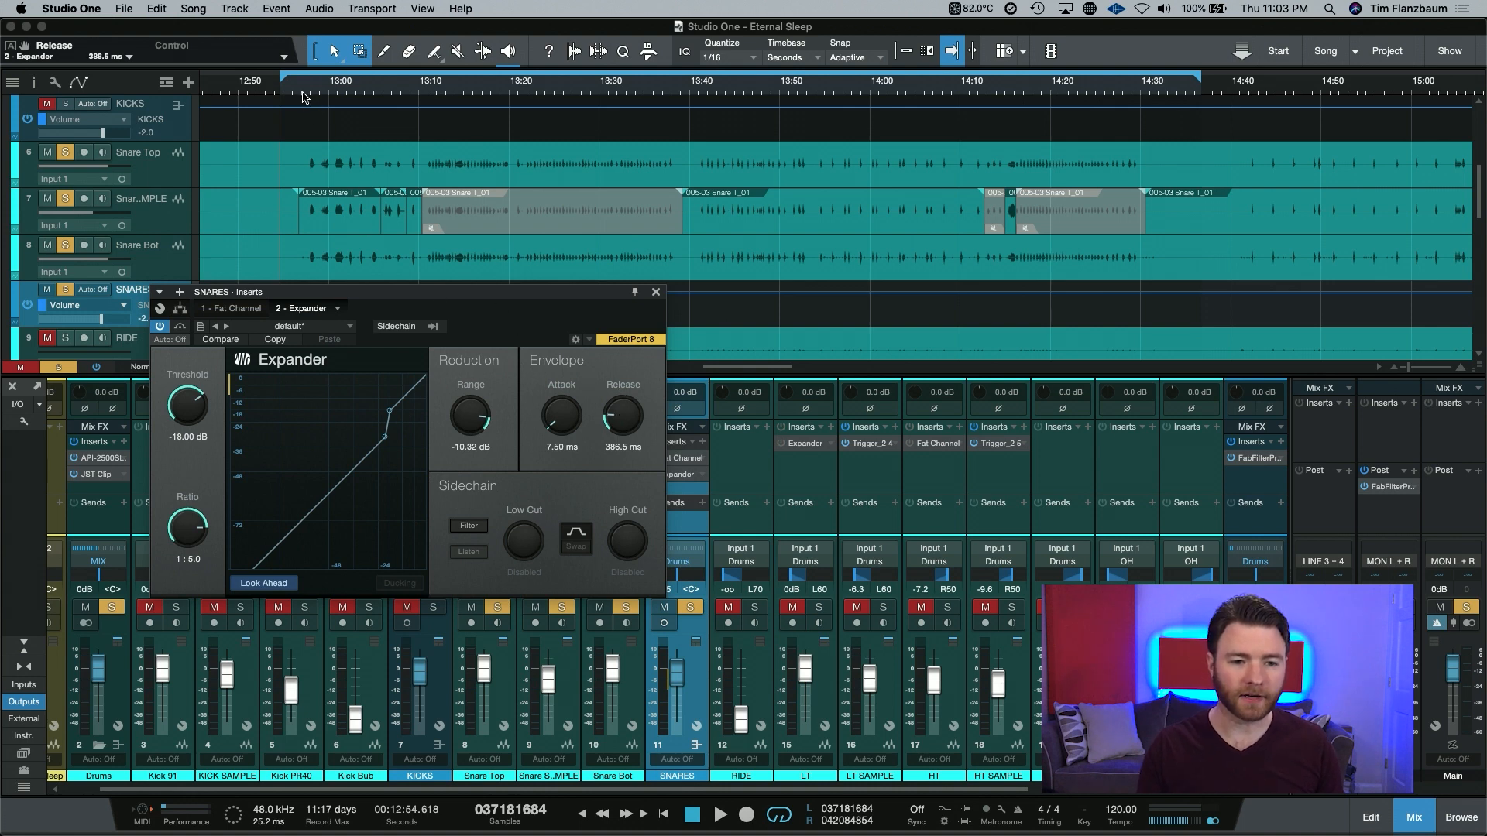
Set the SNARES Expander's release to 518.0 ms, playing the snares before and after the change.
{"action": "key", "text": "space"}
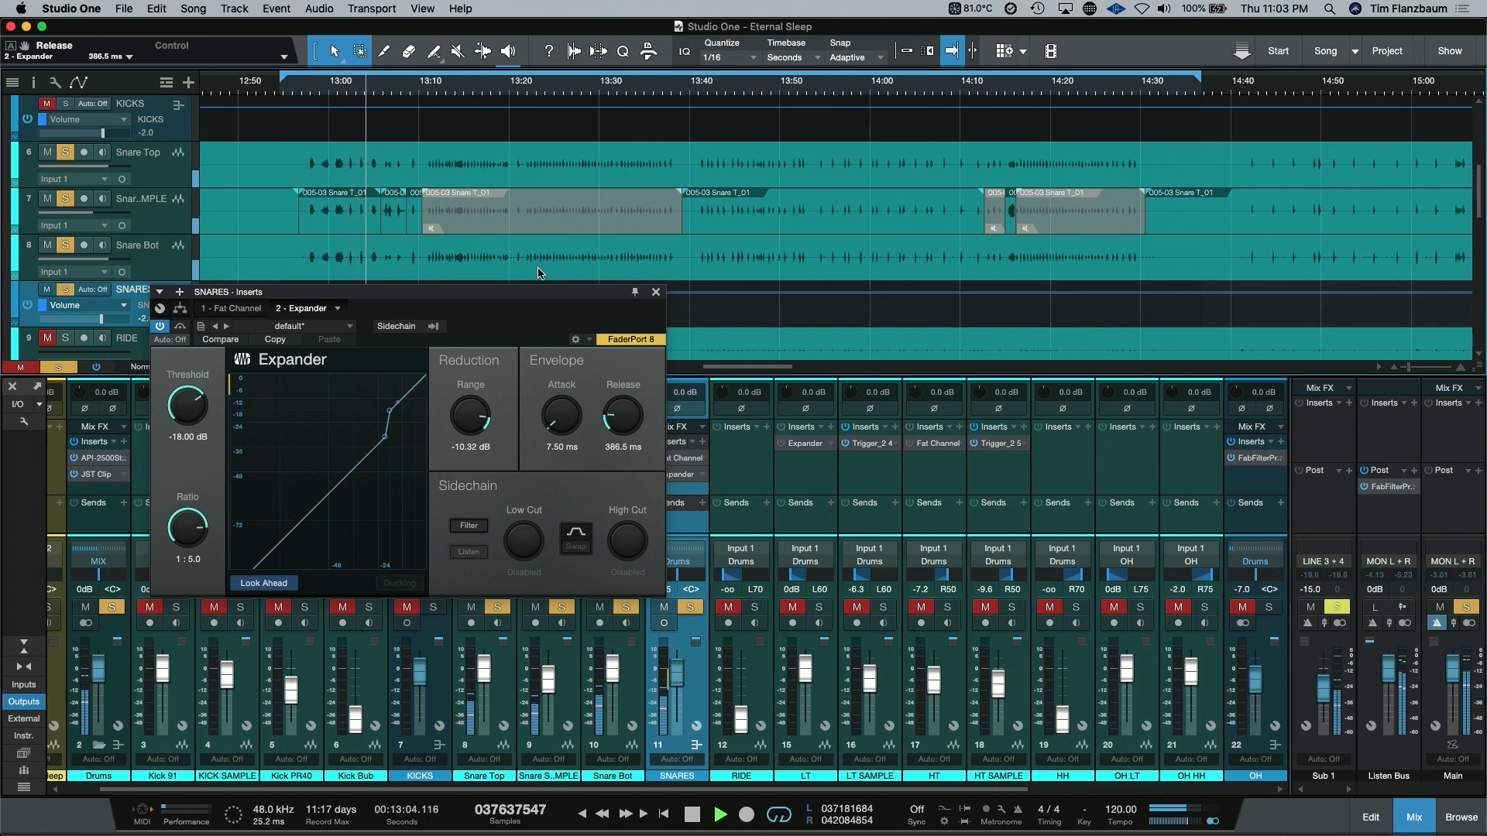
{"action": "key", "text": "space"}
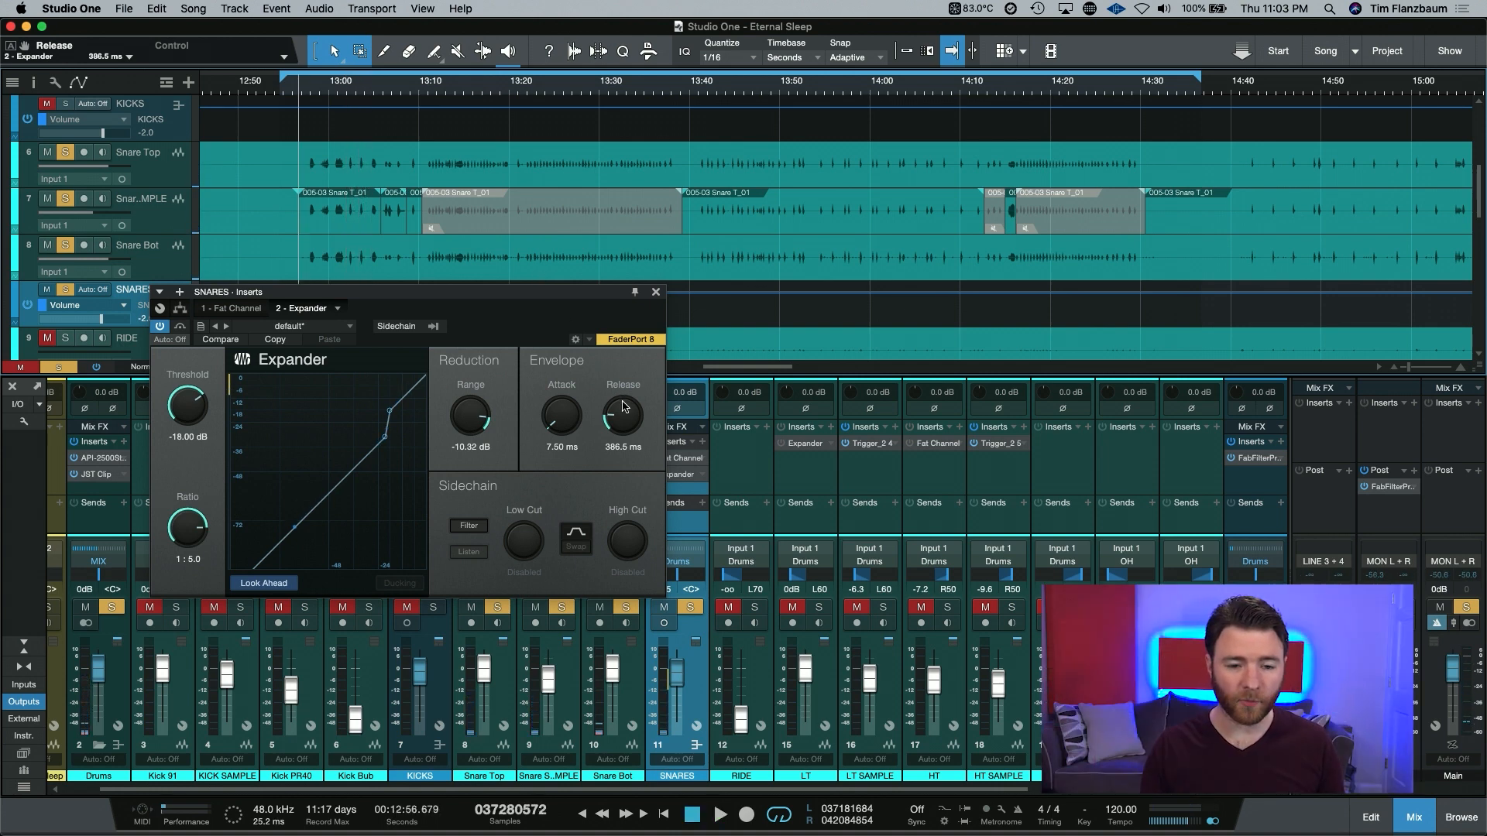
{"action": "left_click_drag", "start_coordinate": [623, 418], "coordinate": [621, 410]}
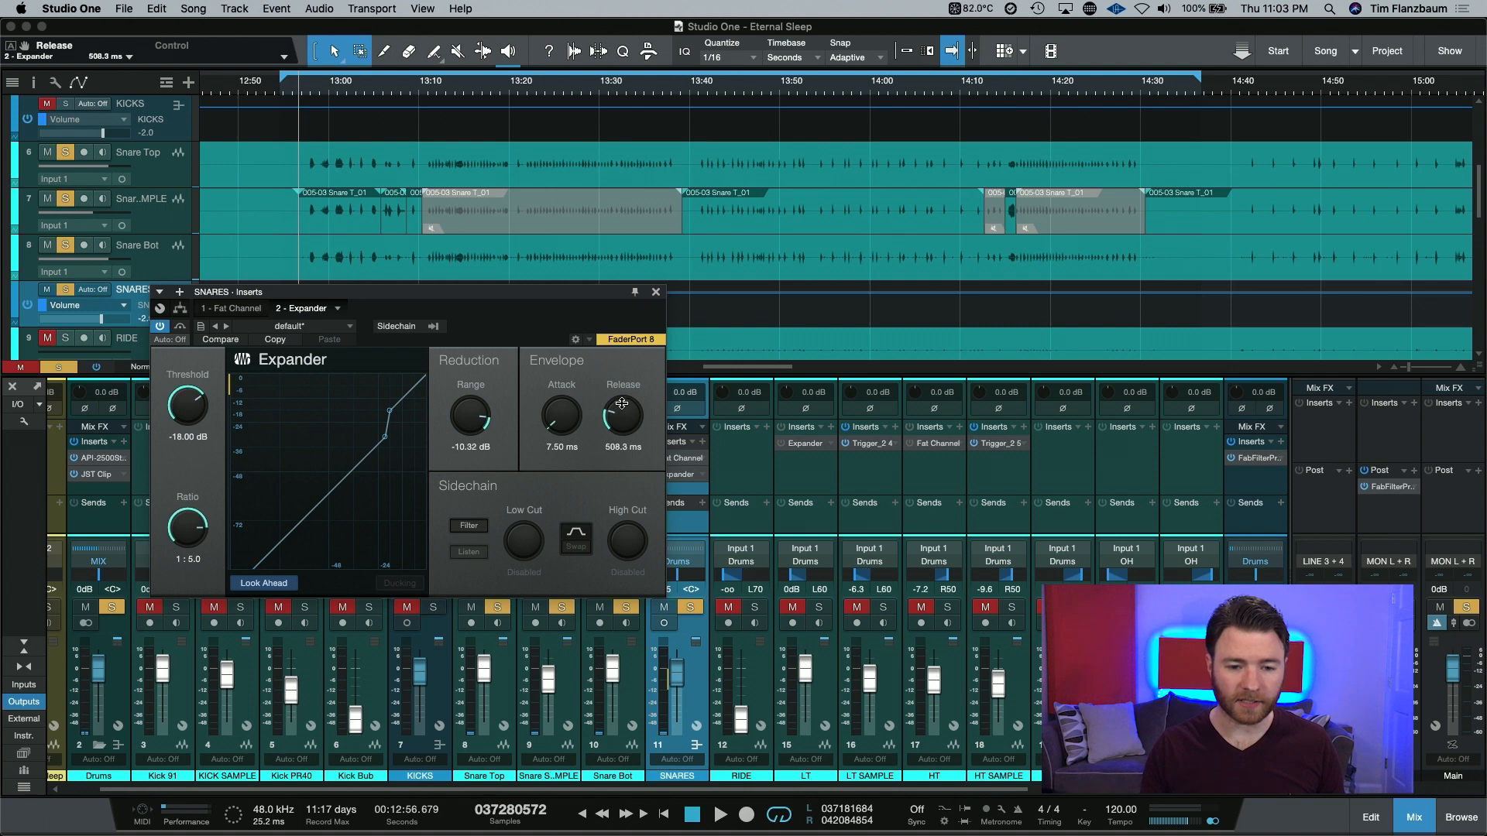
{"action": "key", "text": "space"}
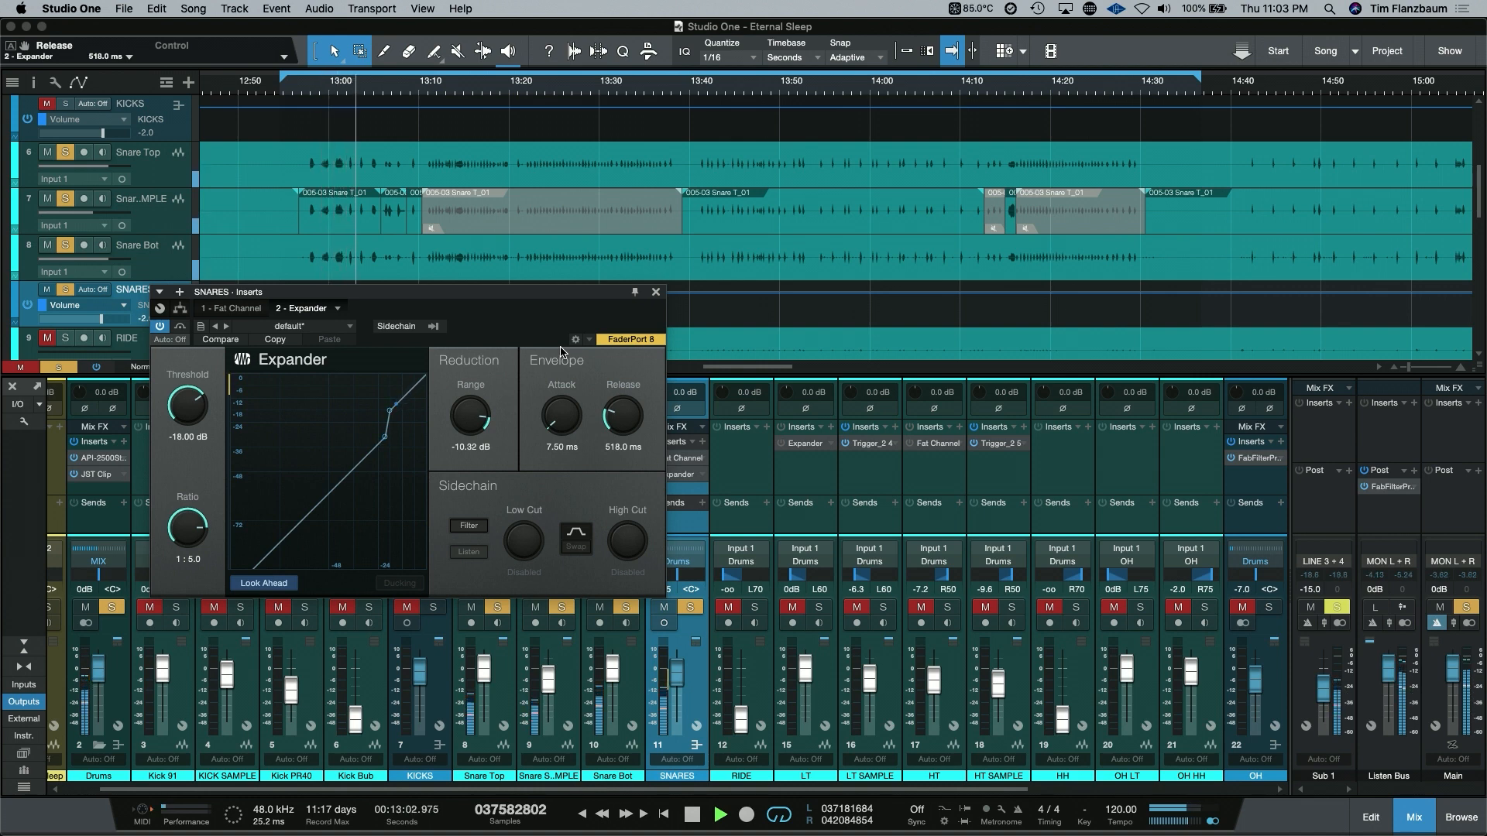
{"action": "key", "text": "space"}
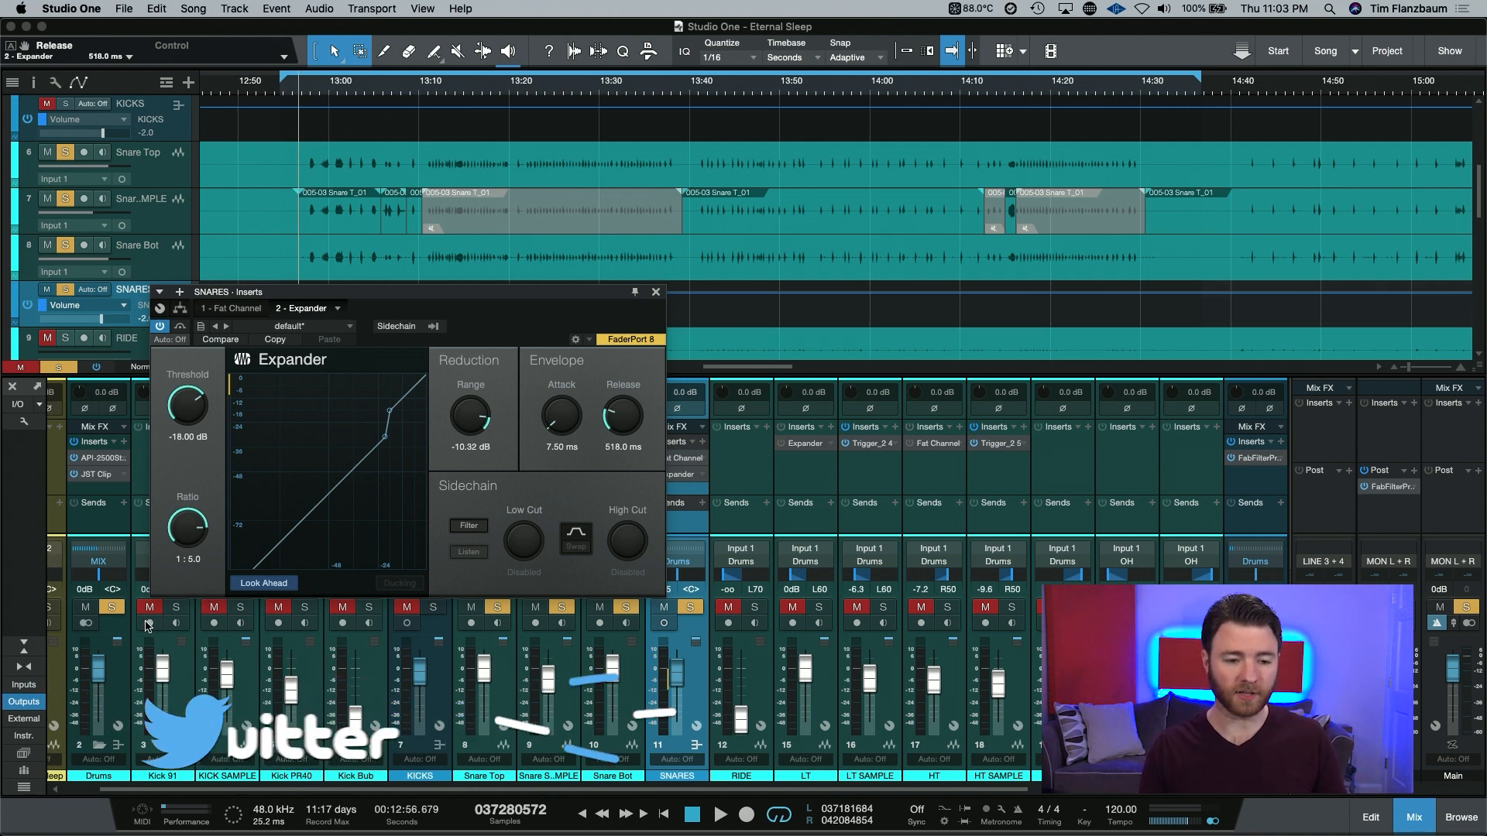
Solo the whole Drums bus and play the full kit with the SNARES Expander active.
{"action": "left_click", "coordinate": [112, 608]}
{"action": "left_click", "coordinate": [112, 608]}
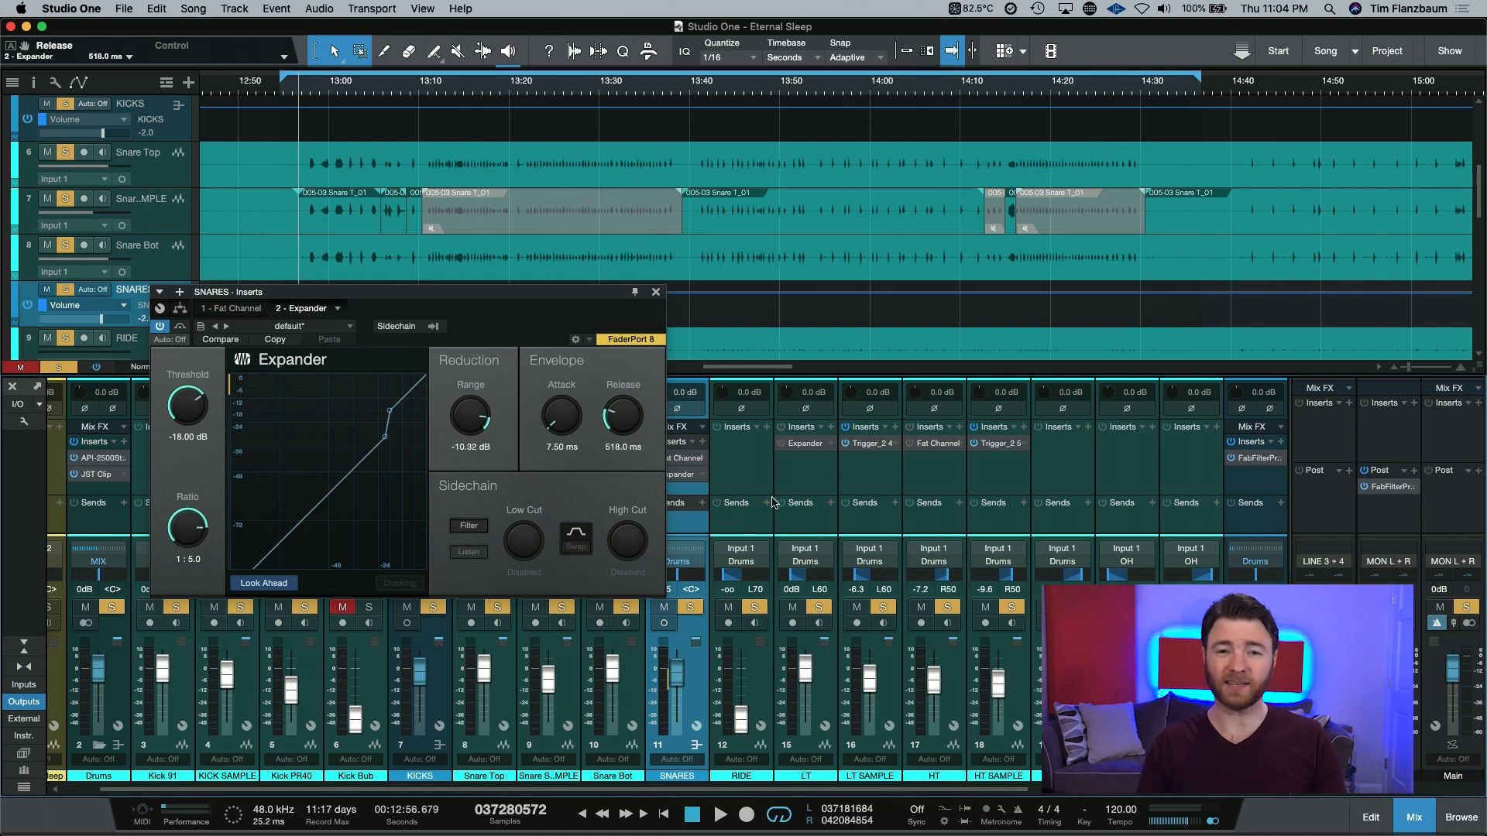
{"action": "key", "text": "space"}
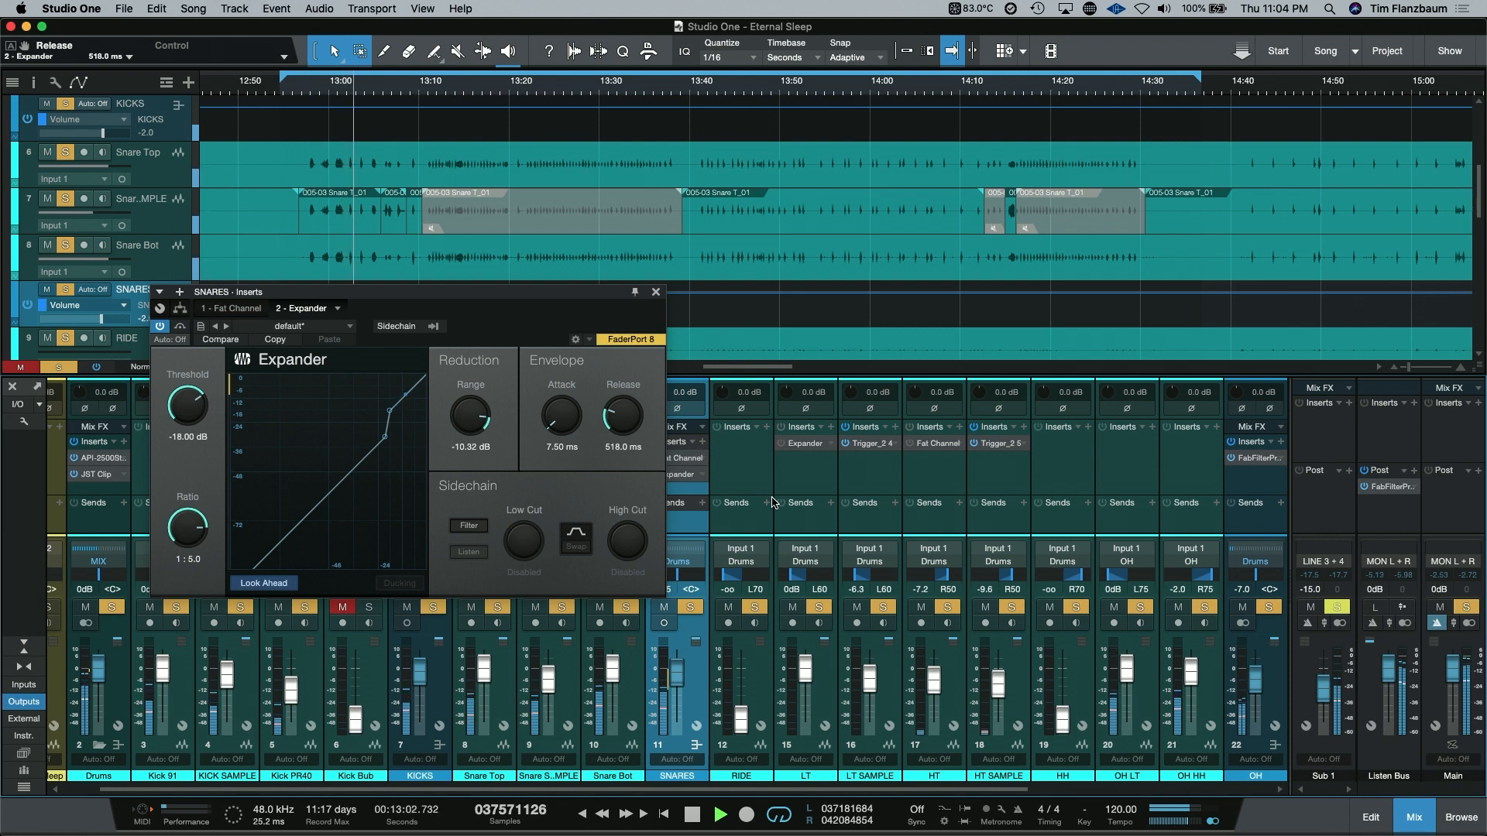
{"action": "key", "text": "space"}
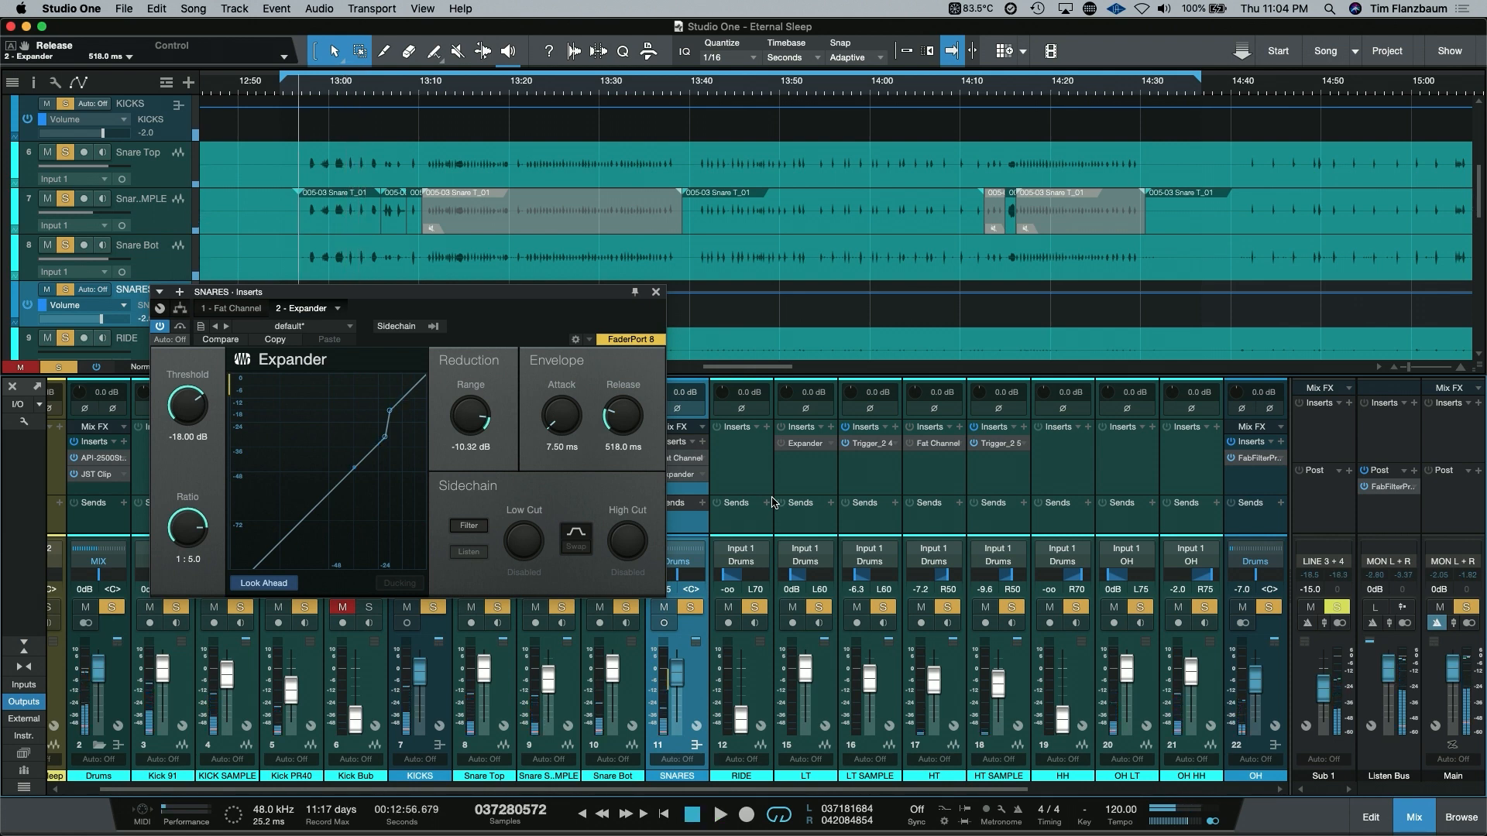
Play the full kit with the SNARES Expander deactivated for comparison, and reactivate the Expander.
{"action": "left_click", "coordinate": [160, 326]}
{"action": "key", "text": "space"}
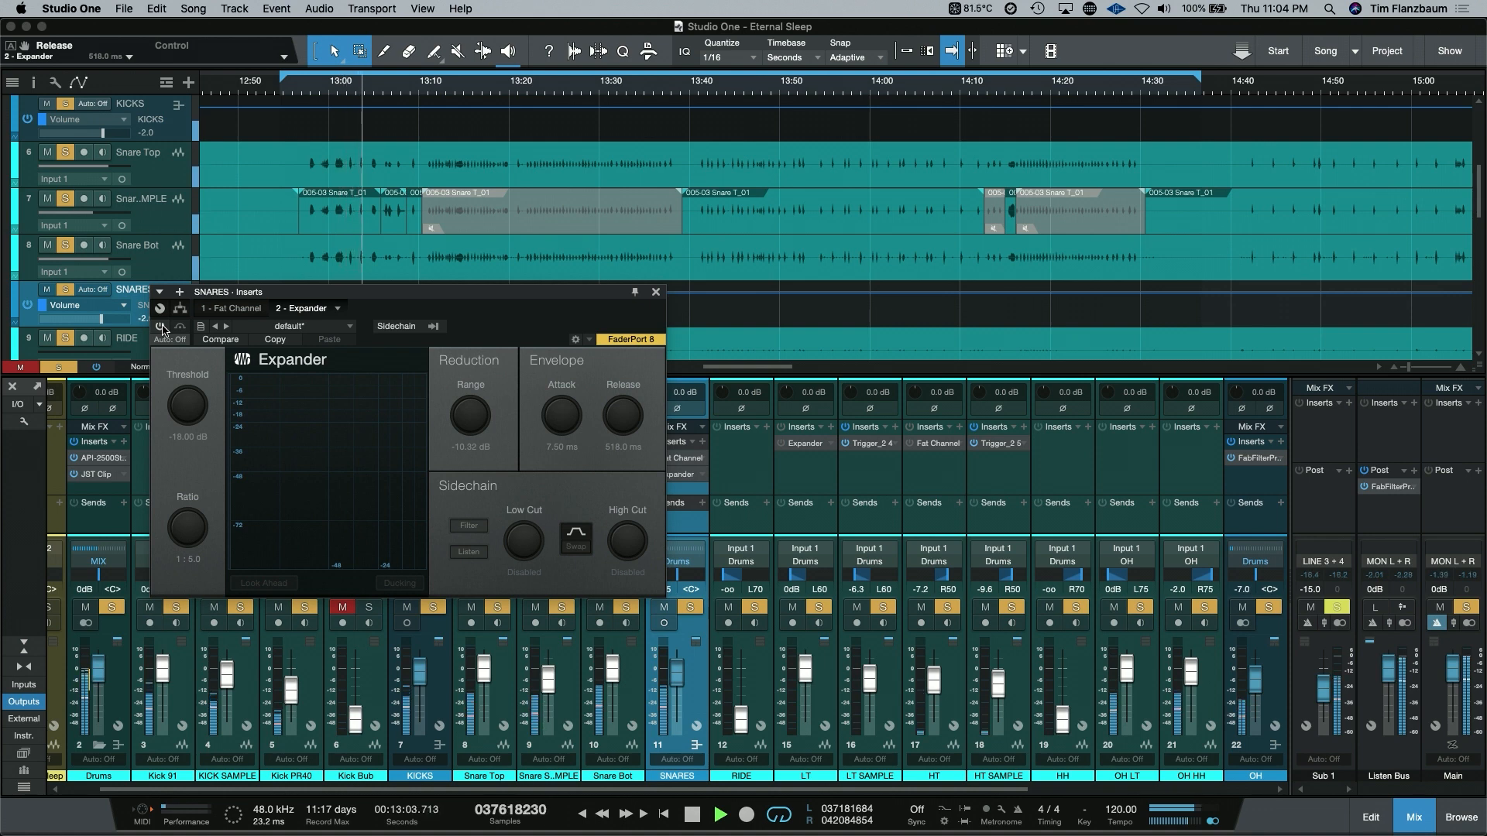
{"action": "key", "text": "space"}
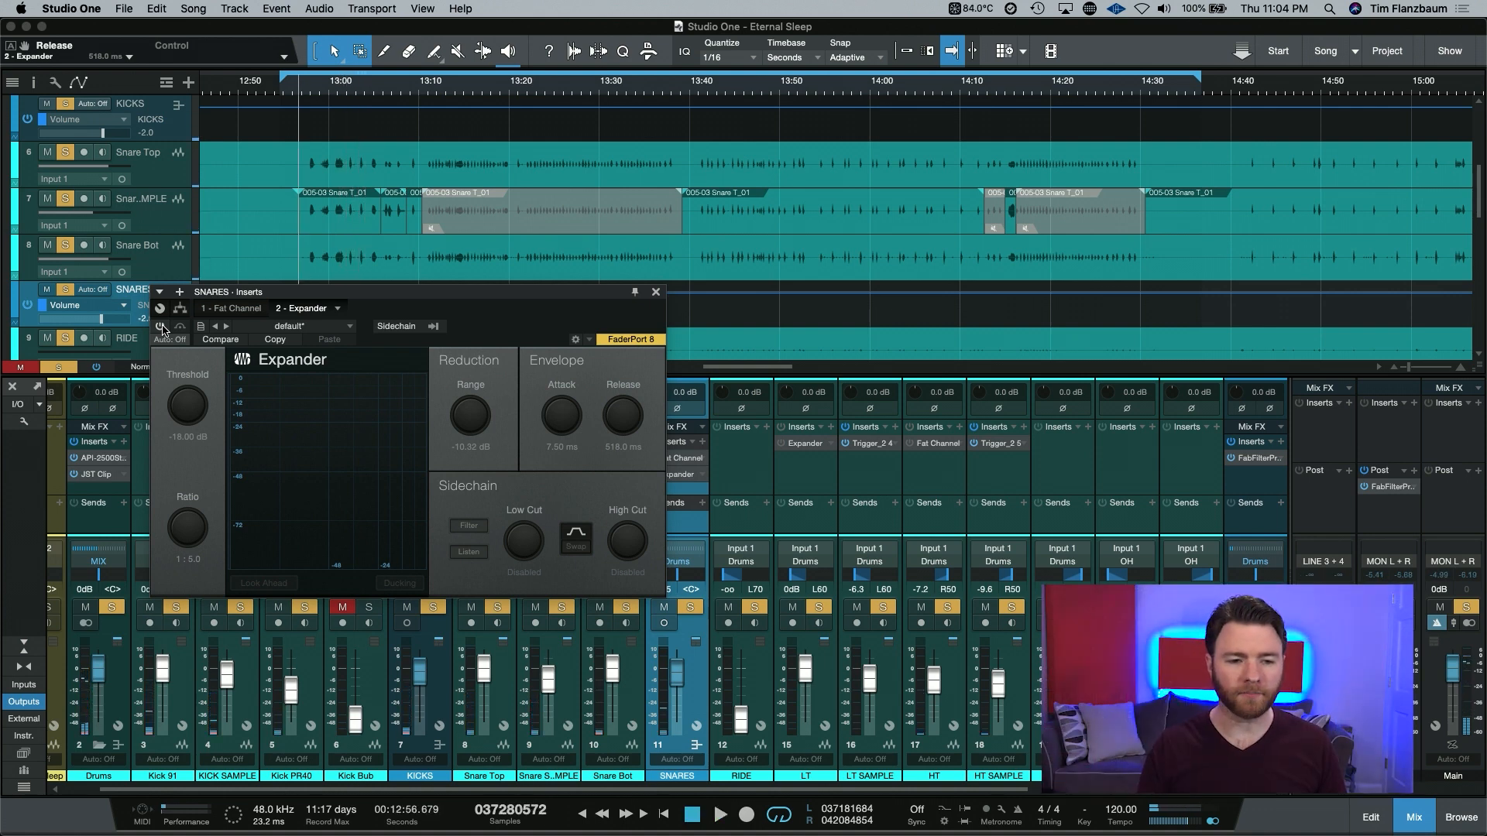
{"action": "left_click", "coordinate": [161, 327]}
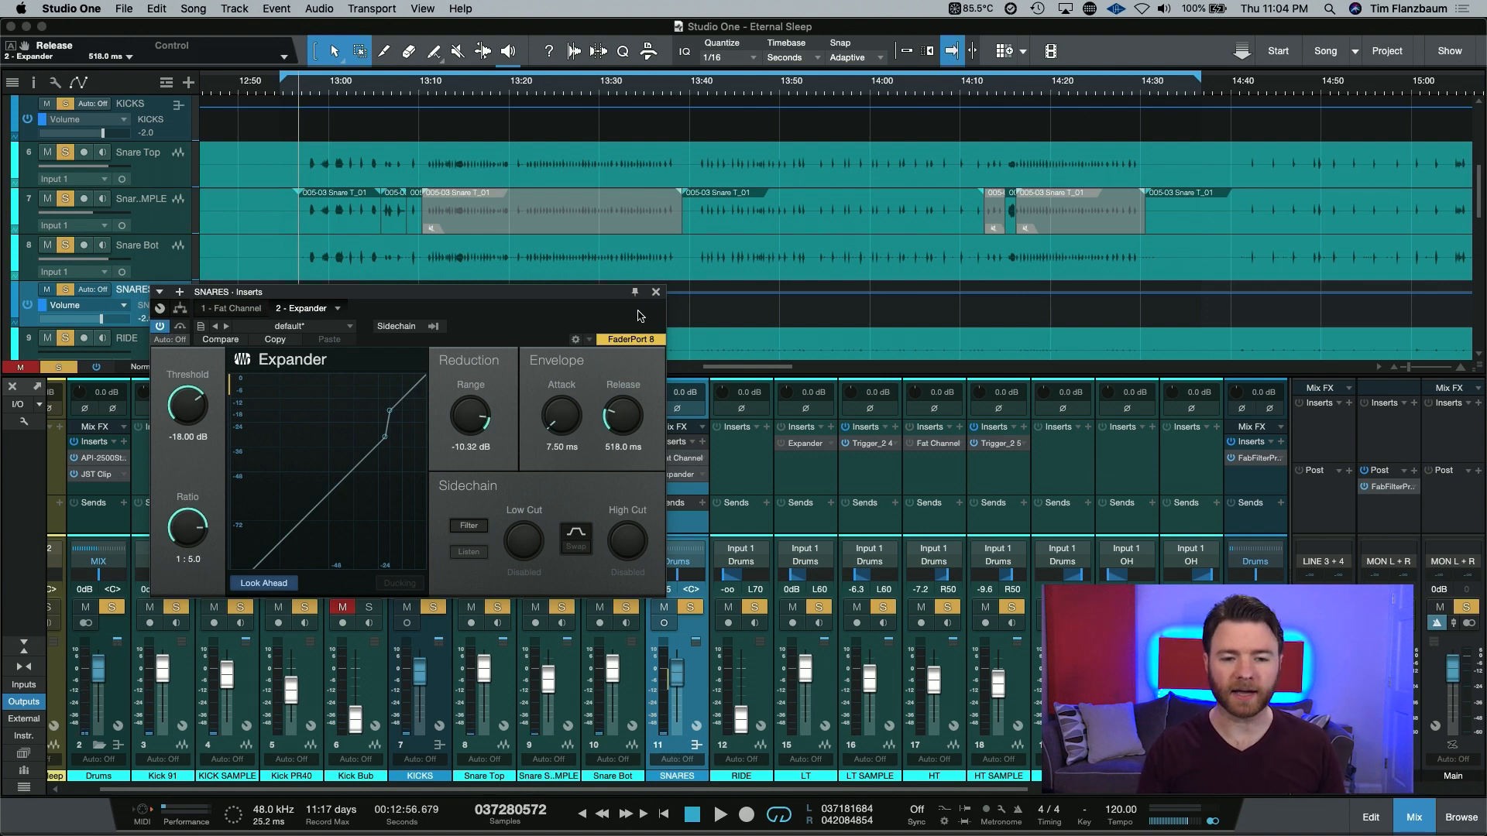
Copy the tuned SNARES Expander to the KICKS bus and the LT and HT tom channels.
{"action": "left_click", "coordinate": [656, 292]}
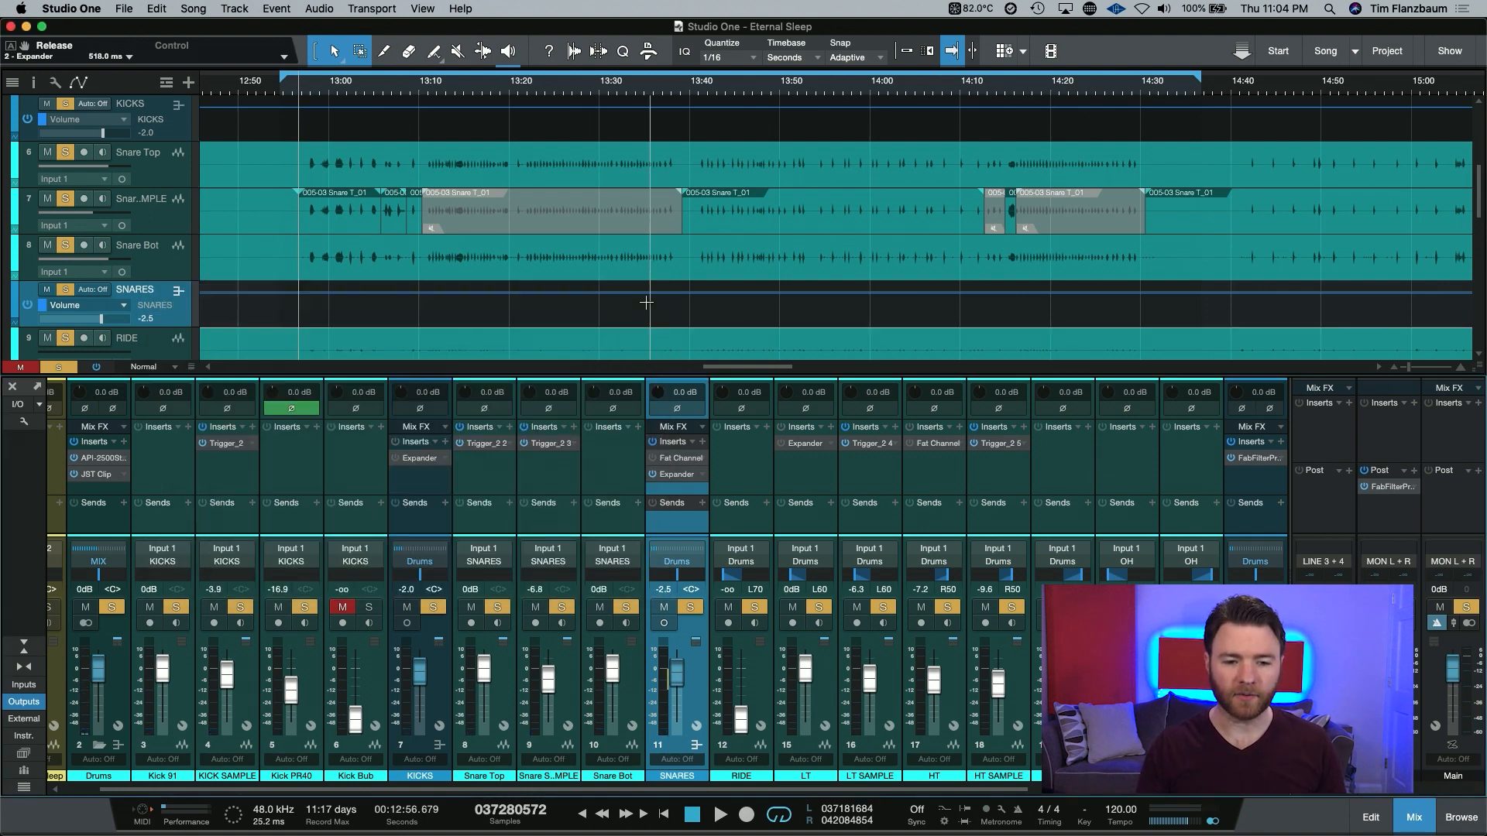
{"action": "left_click", "coordinate": [418, 484]}
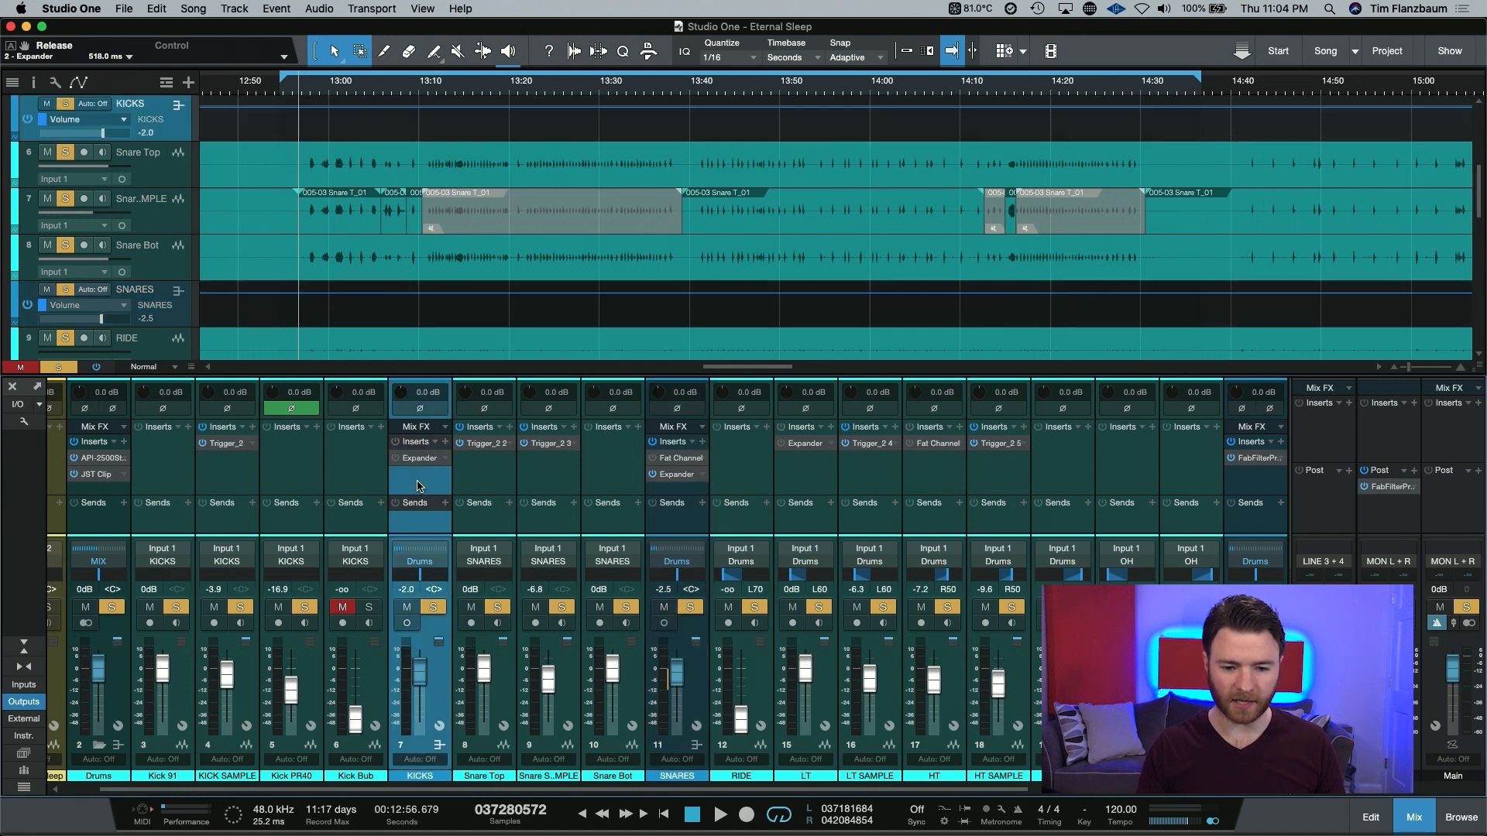
{"action": "left_click", "coordinate": [816, 481]}
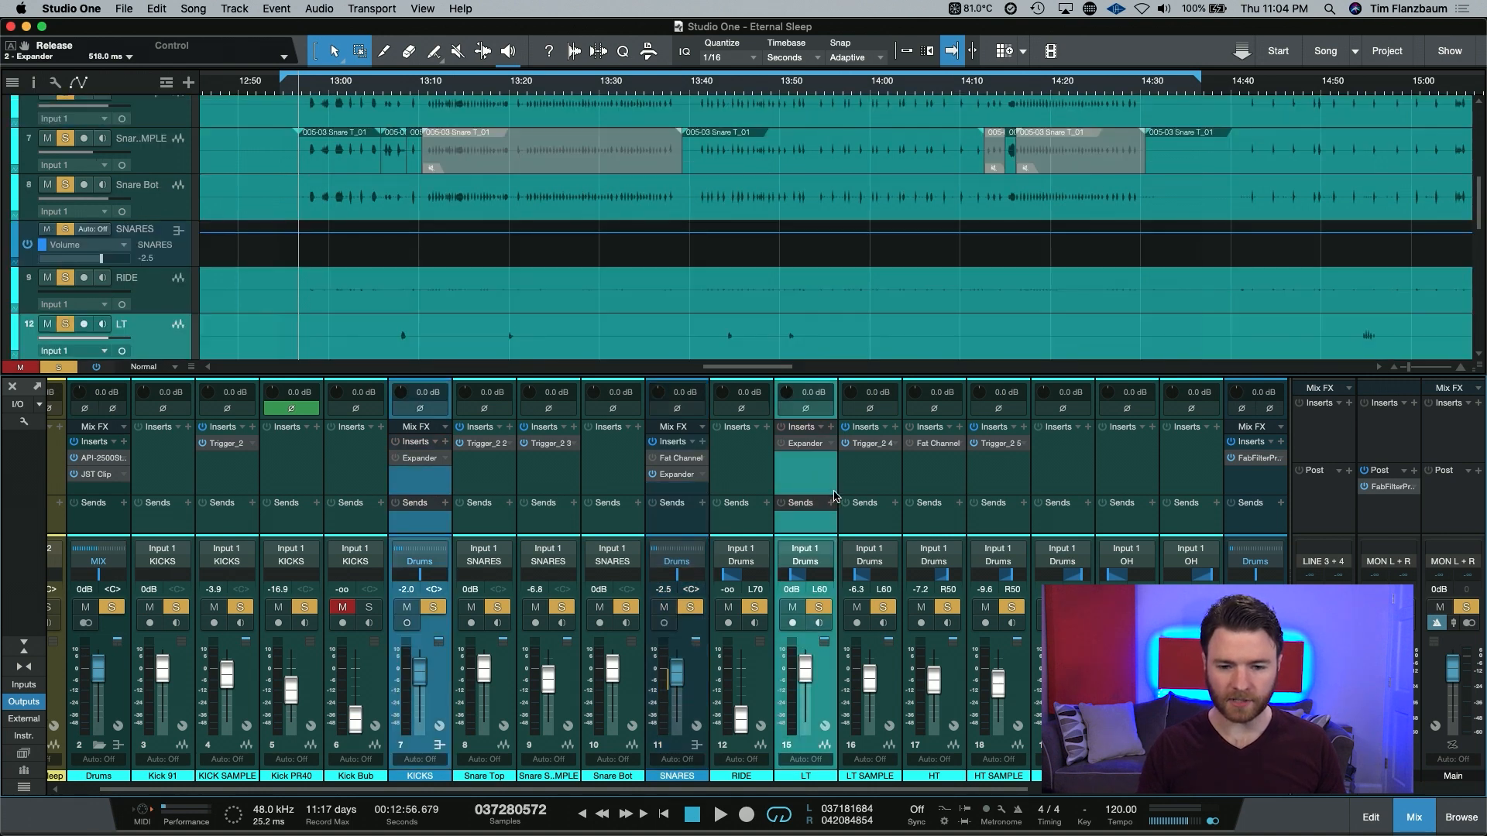
{"action": "left_click", "coordinate": [933, 481]}
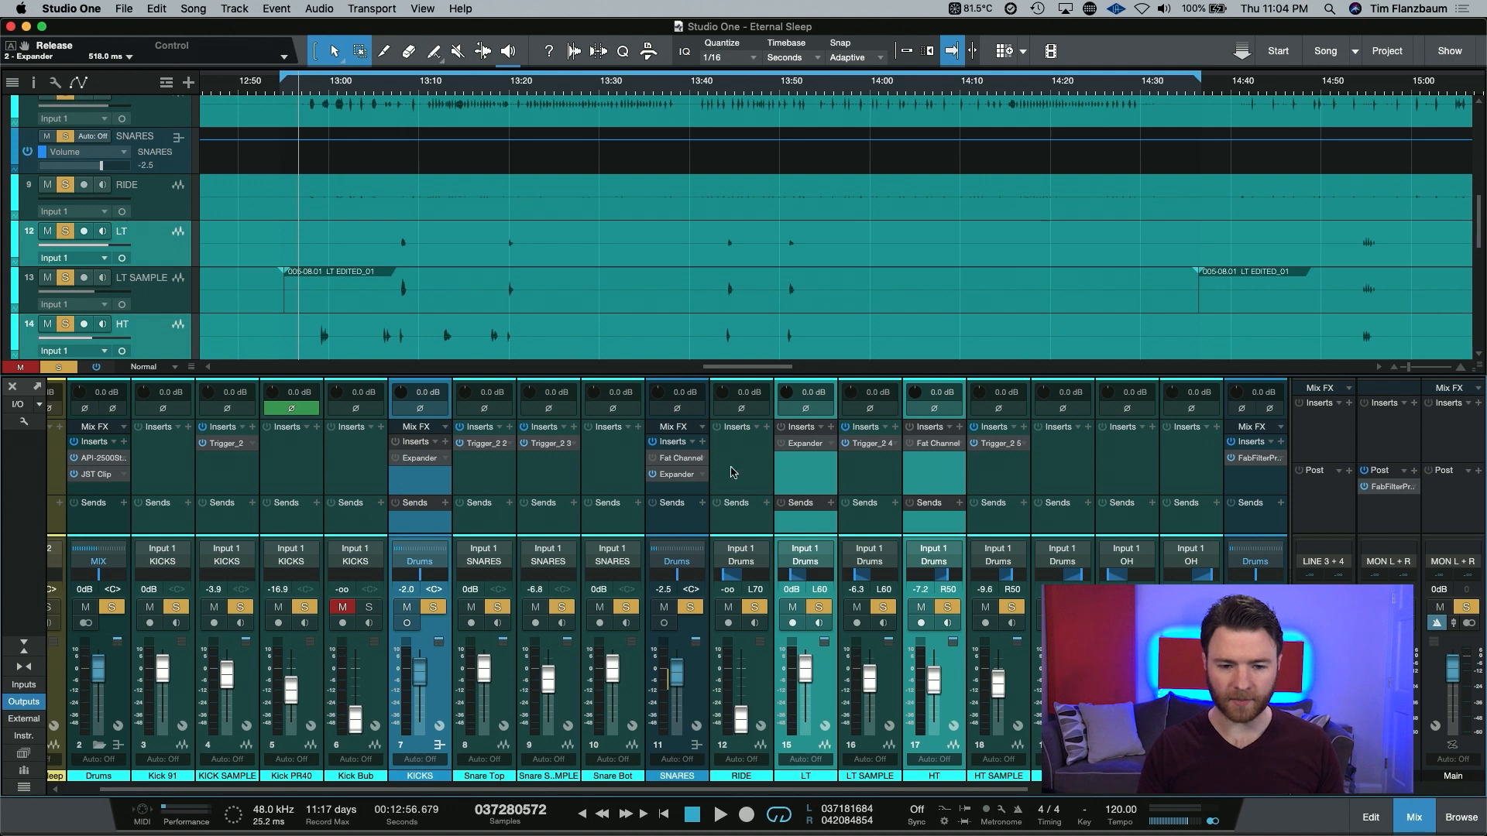
{"action": "left_click_drag", "start_coordinate": [798, 475], "coordinate": [815, 476]}
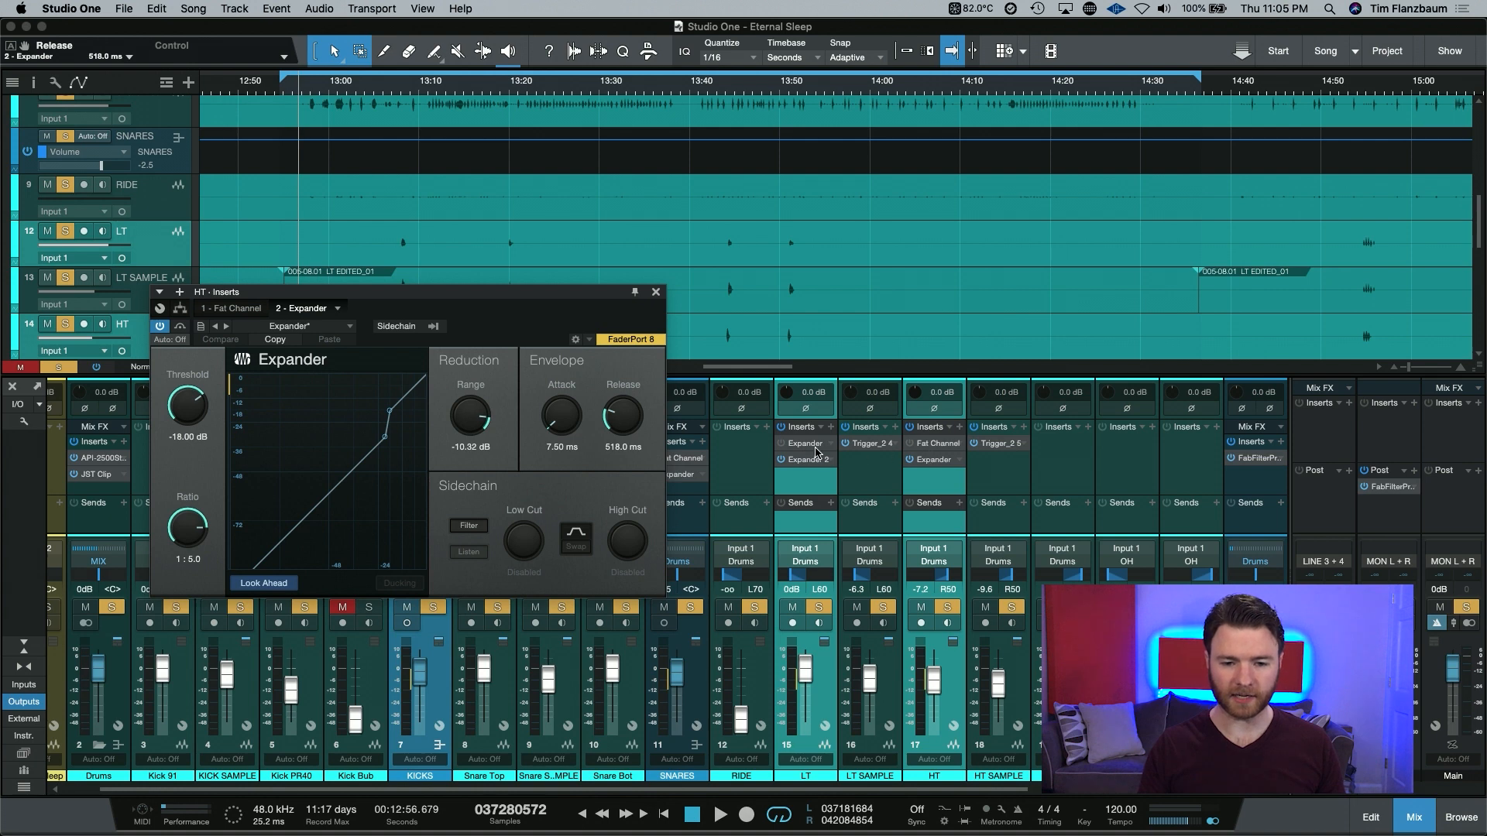
{"action": "left_click", "coordinate": [656, 292]}
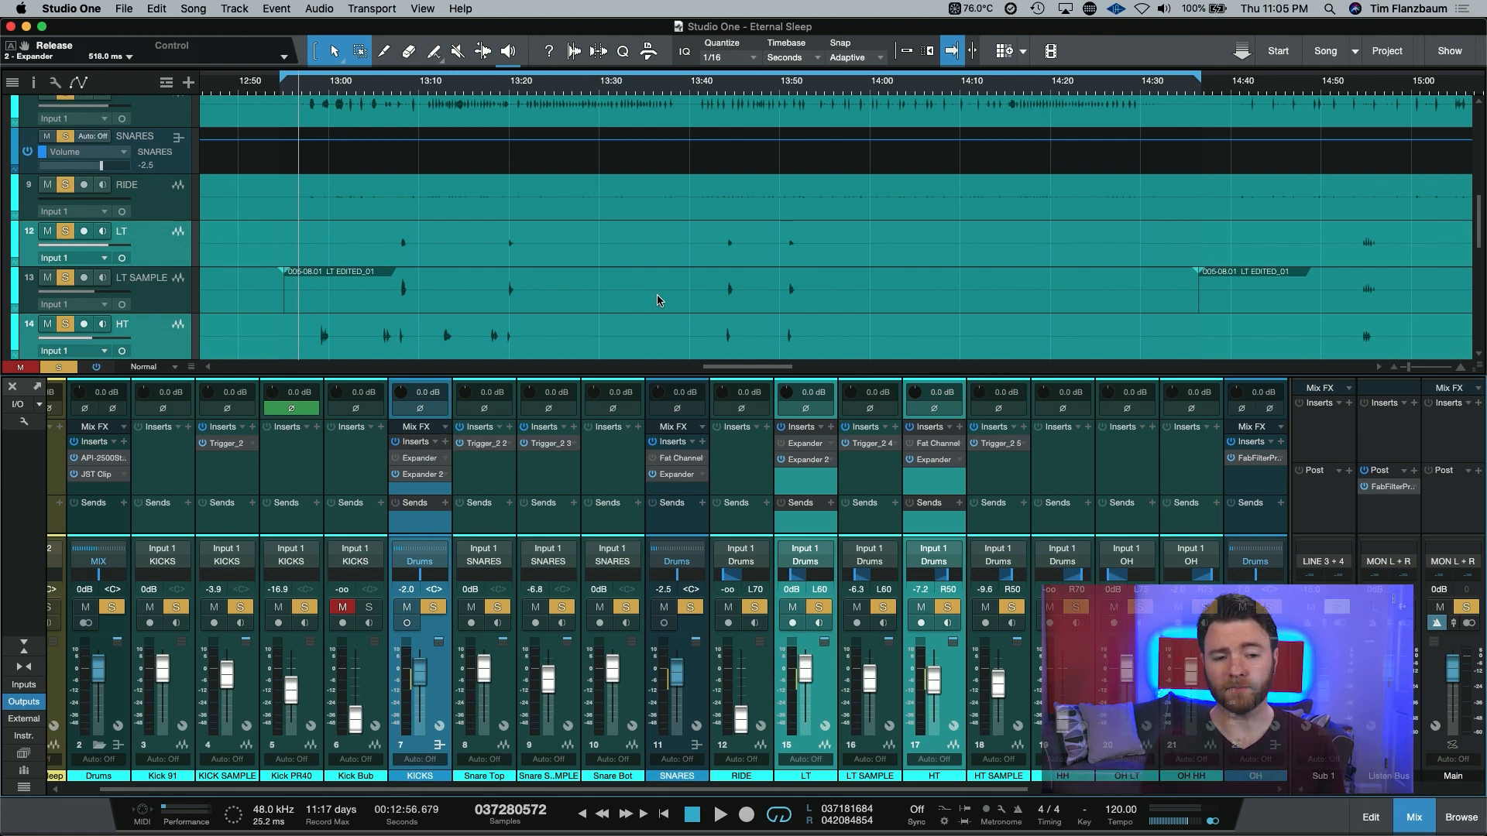
Play the drums and the shells alone to compare the copied Expanders on and off, and inspect the second KICKS Expander.
{"action": "key", "text": "space"}
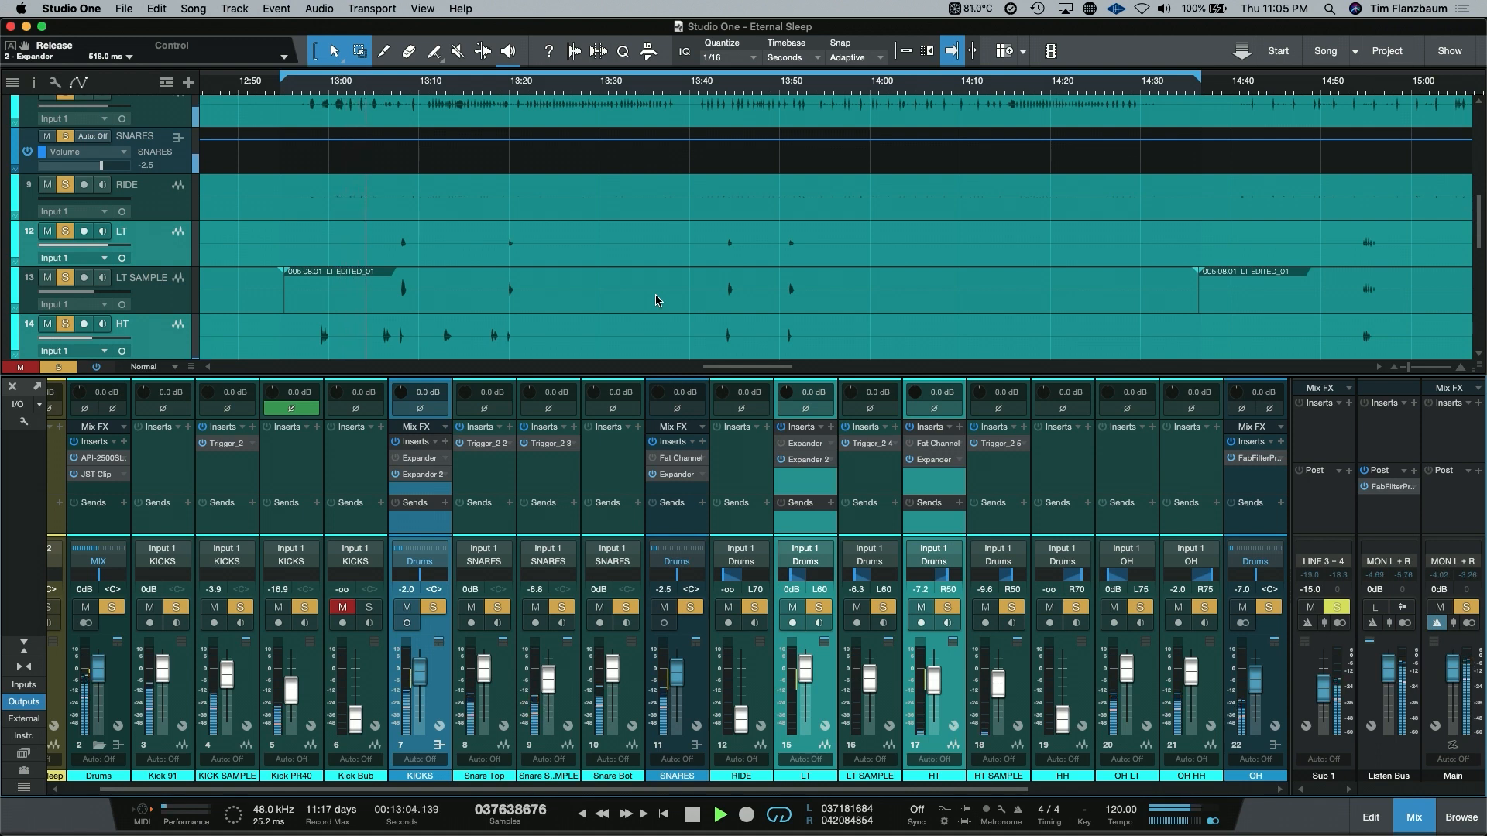
{"action": "key", "text": "space"}
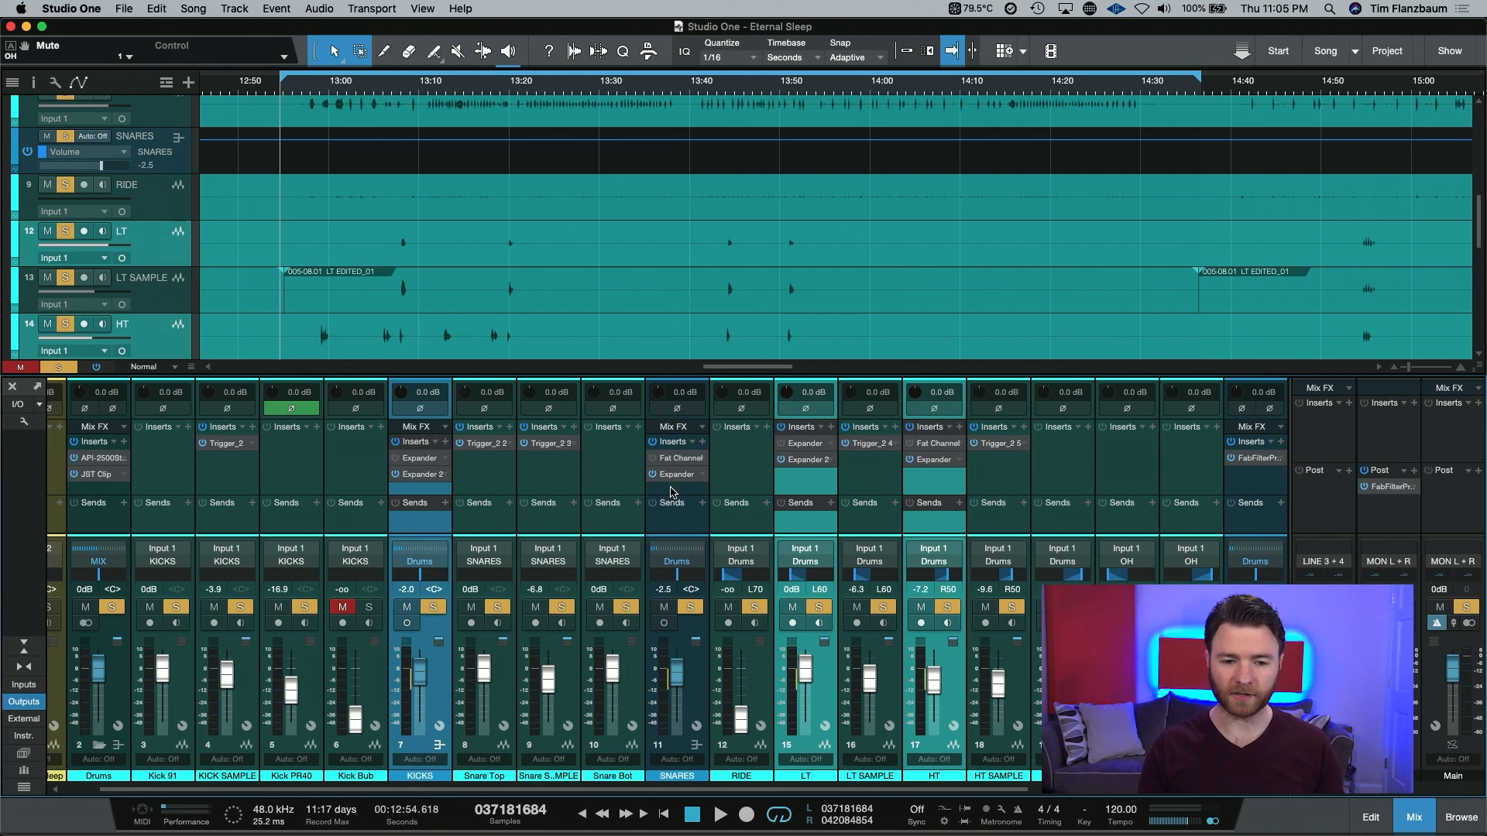
{"action": "left_click", "coordinate": [656, 483]}
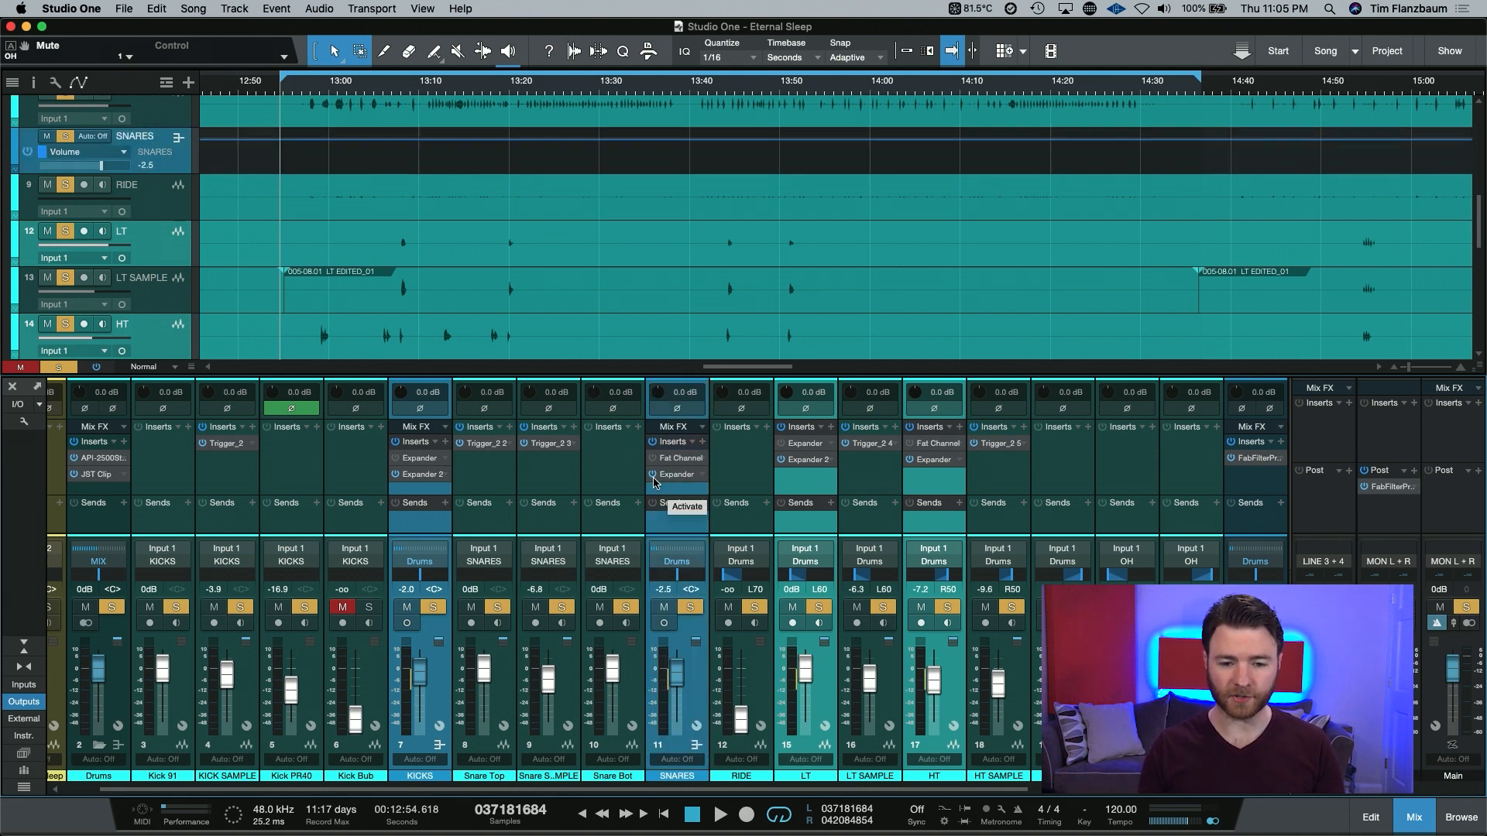
{"action": "key", "text": "space"}
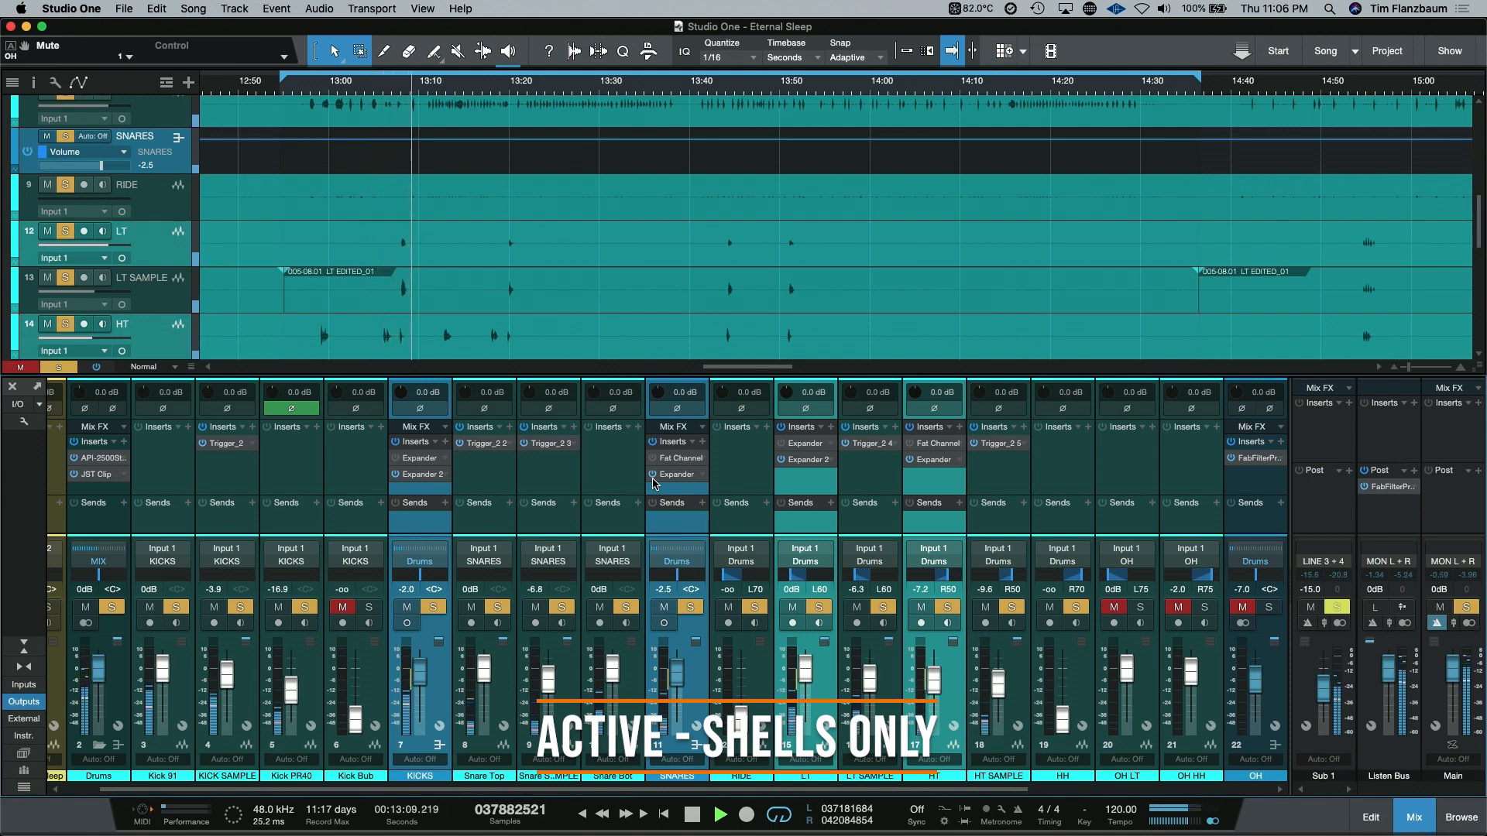
{"action": "key", "text": "space"}
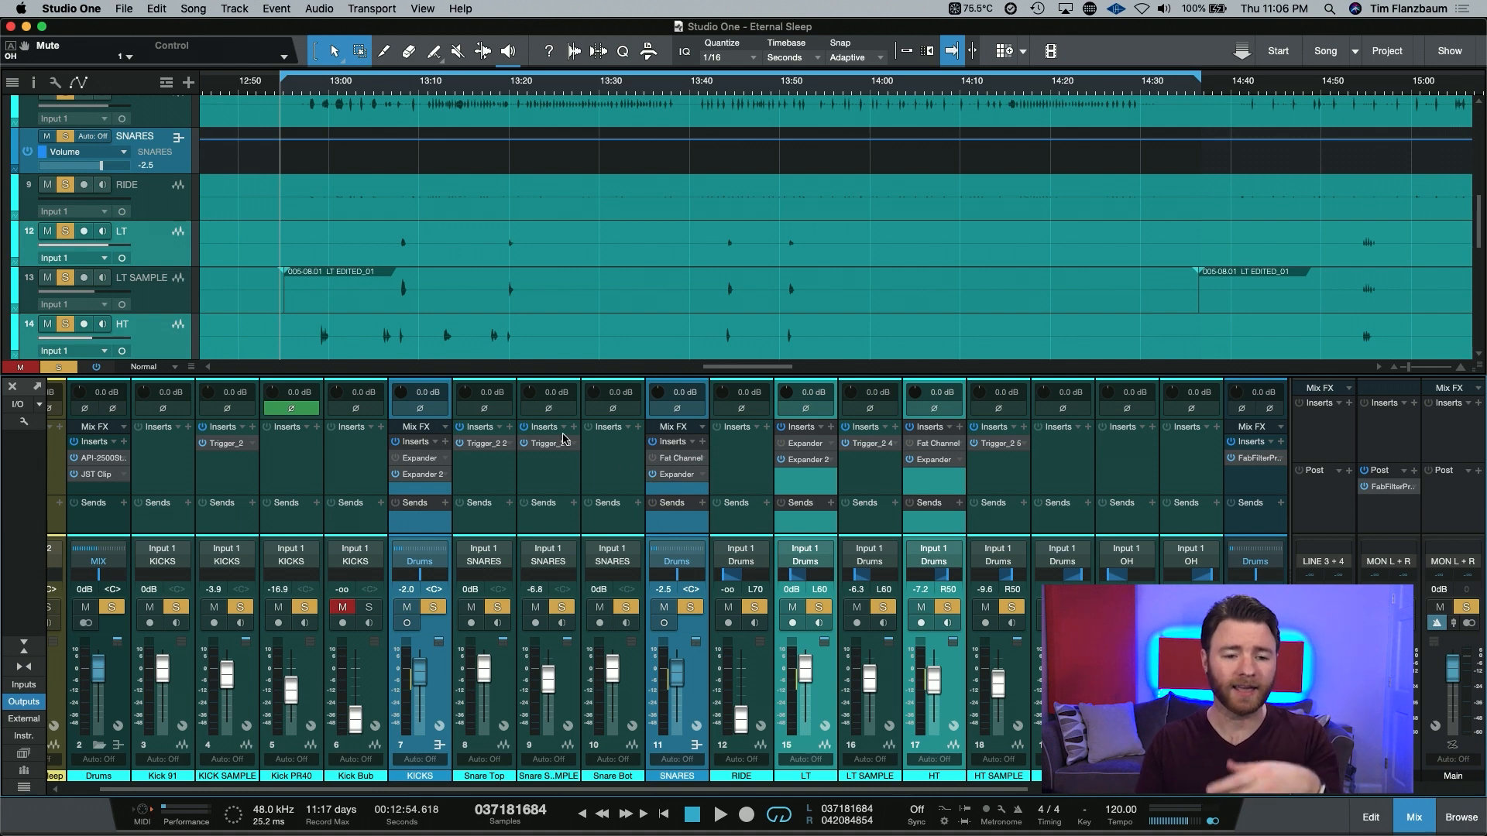
{"action": "left_click", "coordinate": [421, 474]}
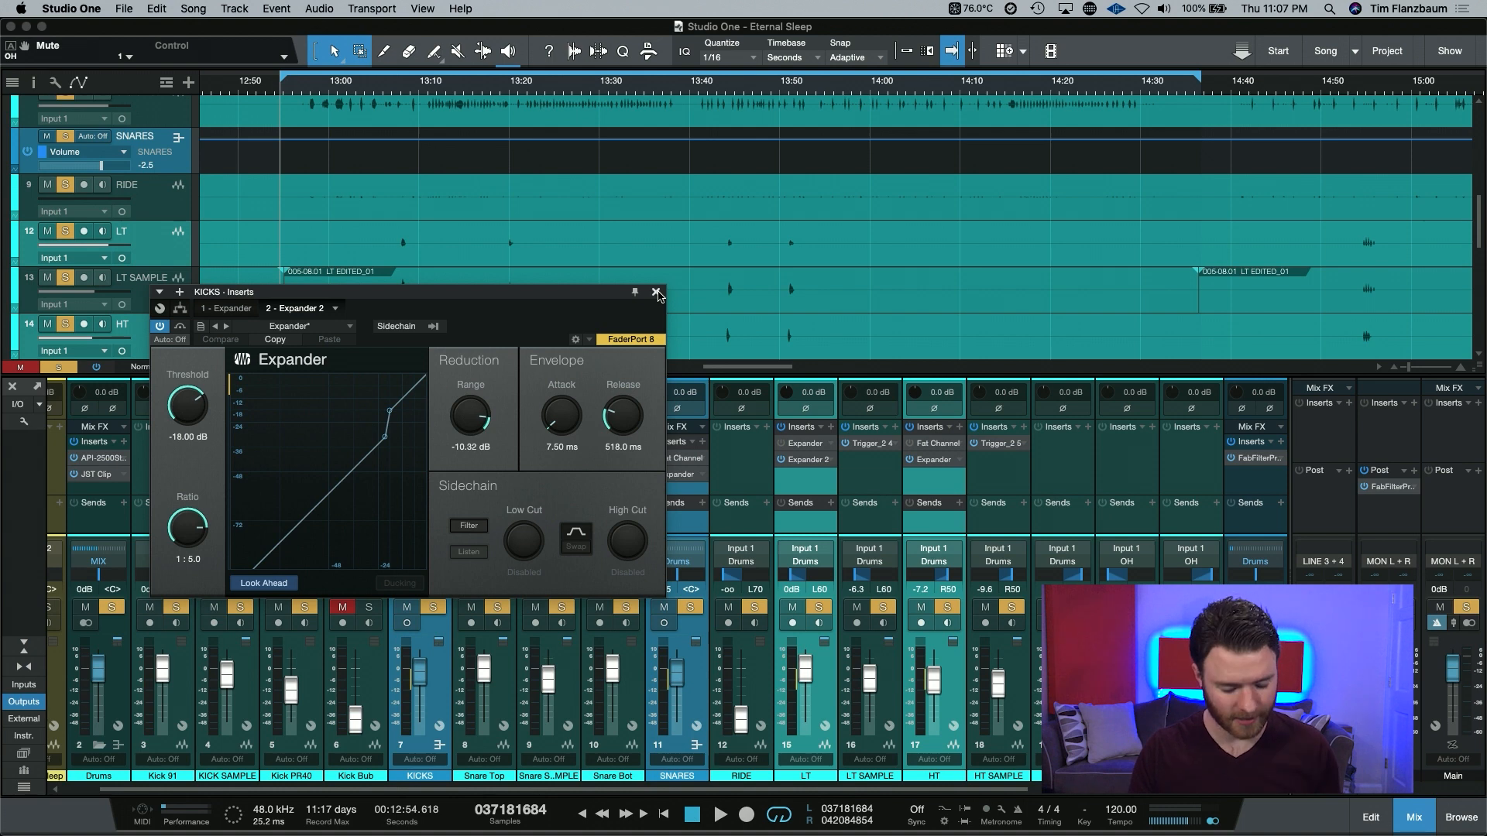
{"action": "left_click", "coordinate": [656, 292]}
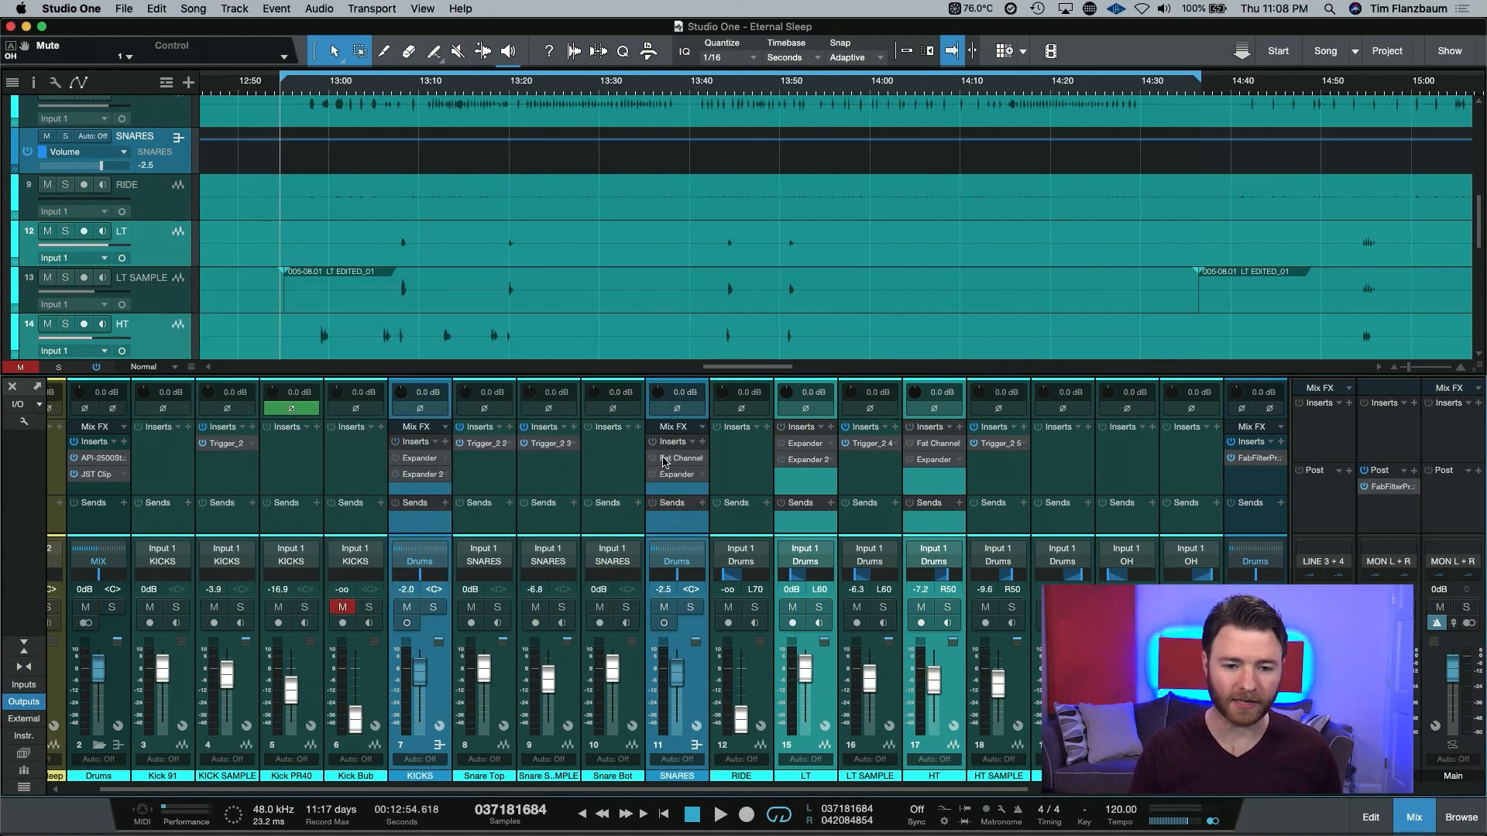
Open the Fat Channel on the SNARES bus, activate it and turn on its Gate section.
{"action": "left_click", "coordinate": [676, 460]}
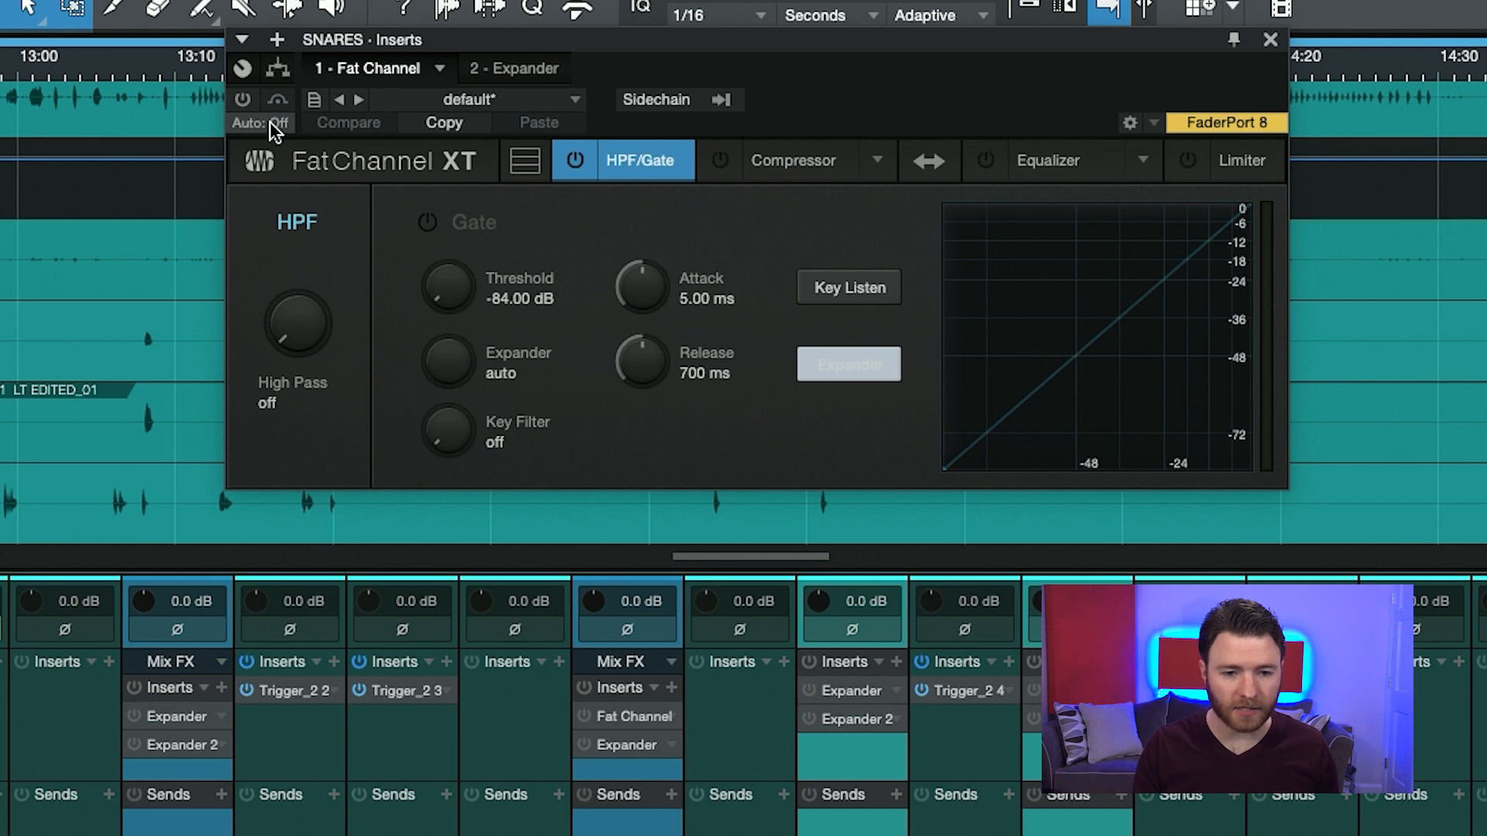
{"action": "left_click", "coordinate": [243, 99]}
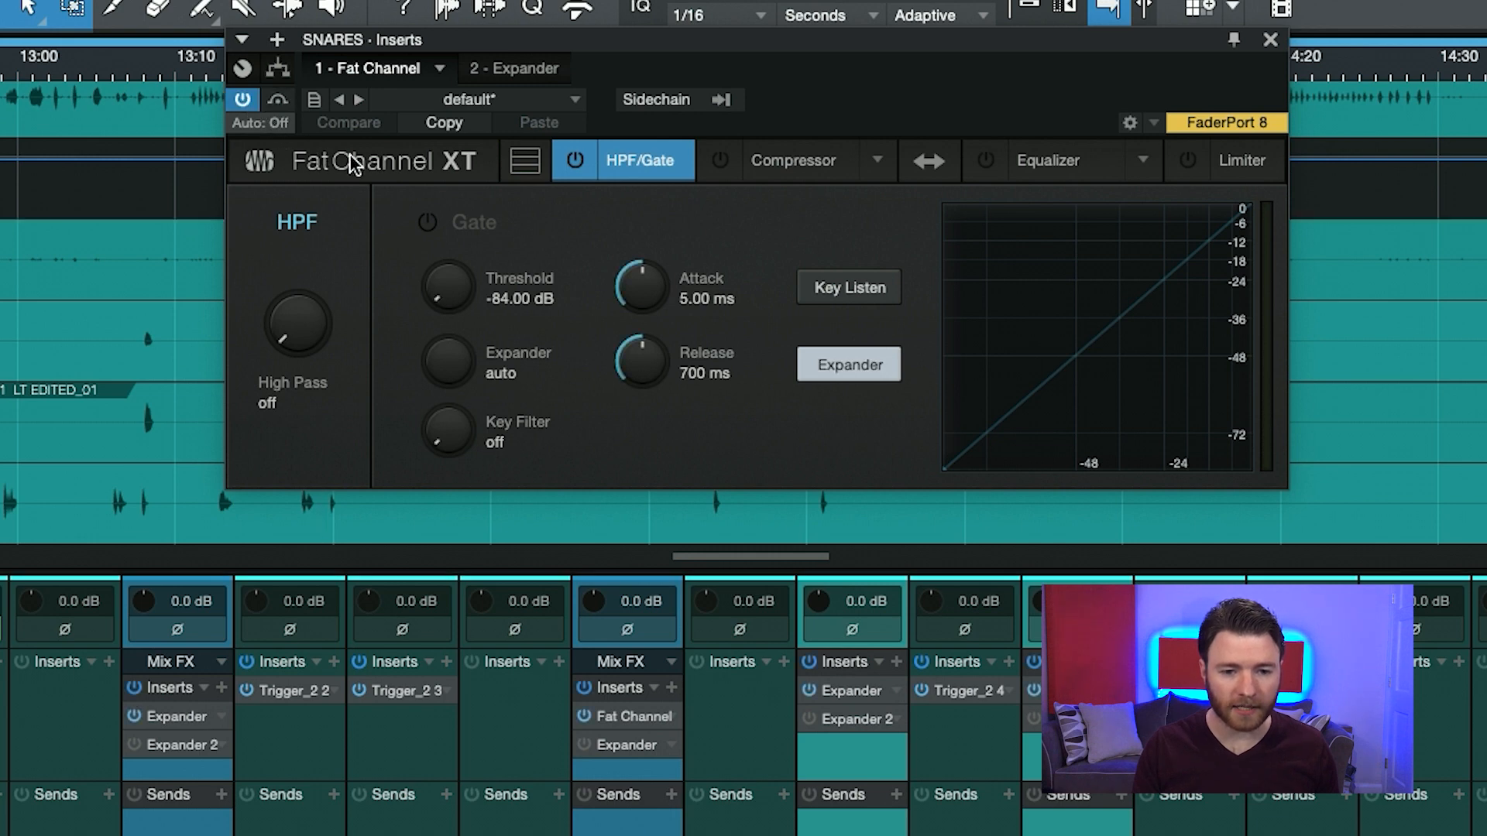
{"action": "left_click", "coordinate": [461, 225]}
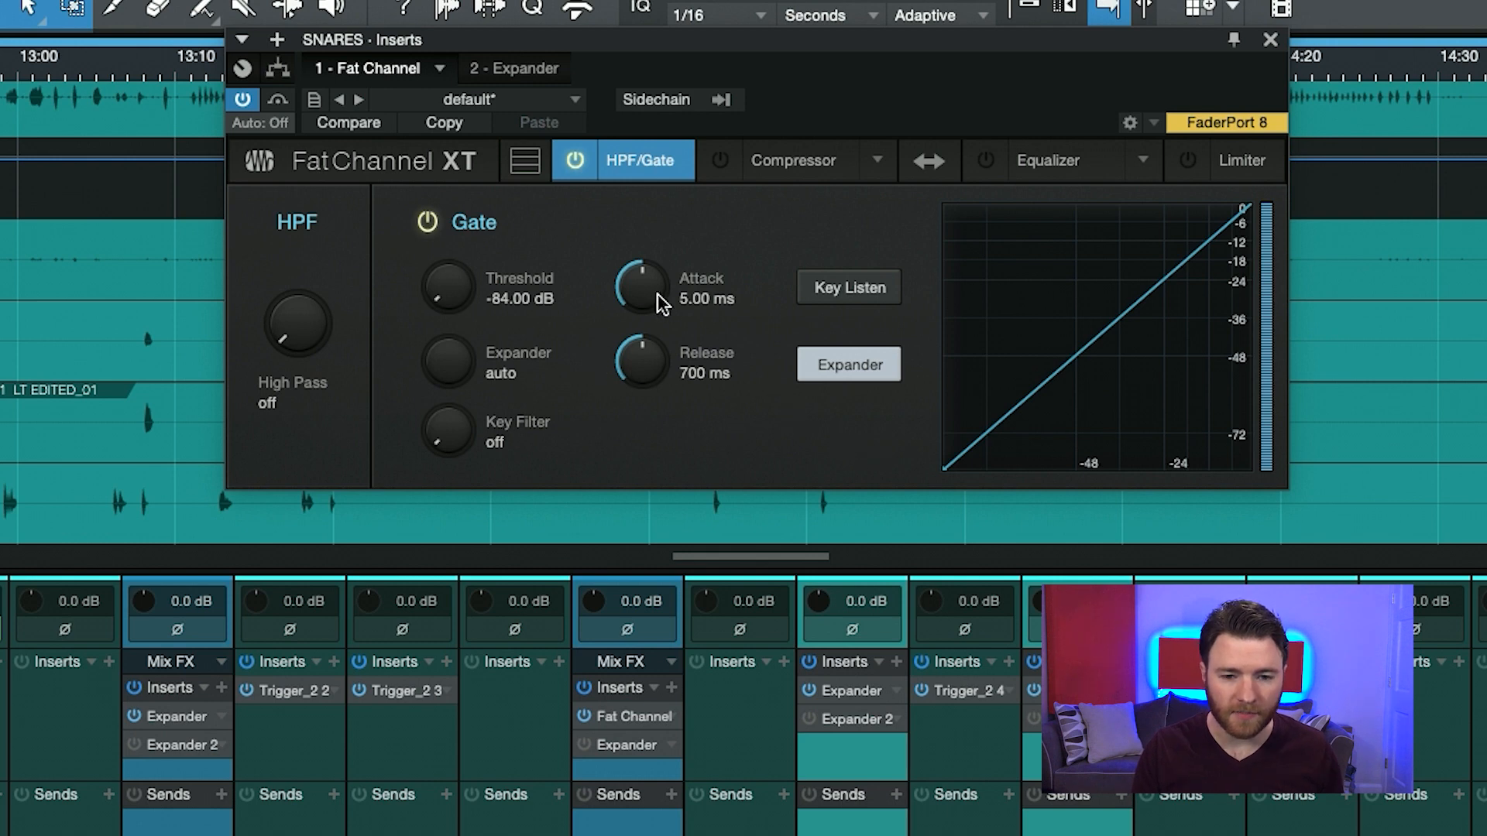
Set the Gate's attack to 3.79 ms, its release to 497 ms and its threshold to about -71 dB.
{"action": "left_click_drag", "start_coordinate": [659, 304], "coordinate": [641, 375]}
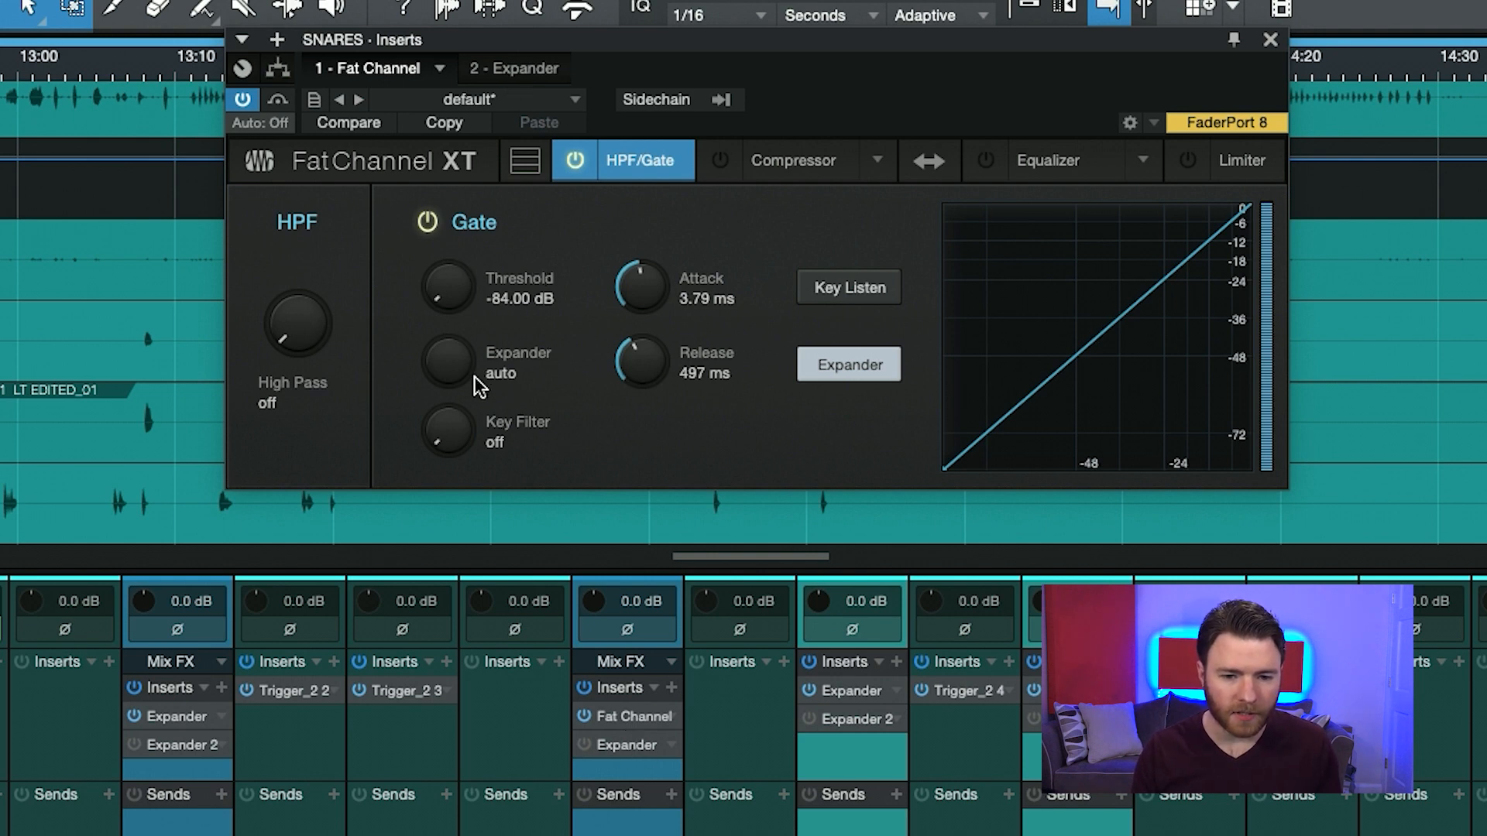
{"action": "left_click_drag", "start_coordinate": [445, 309], "coordinate": [441, 254]}
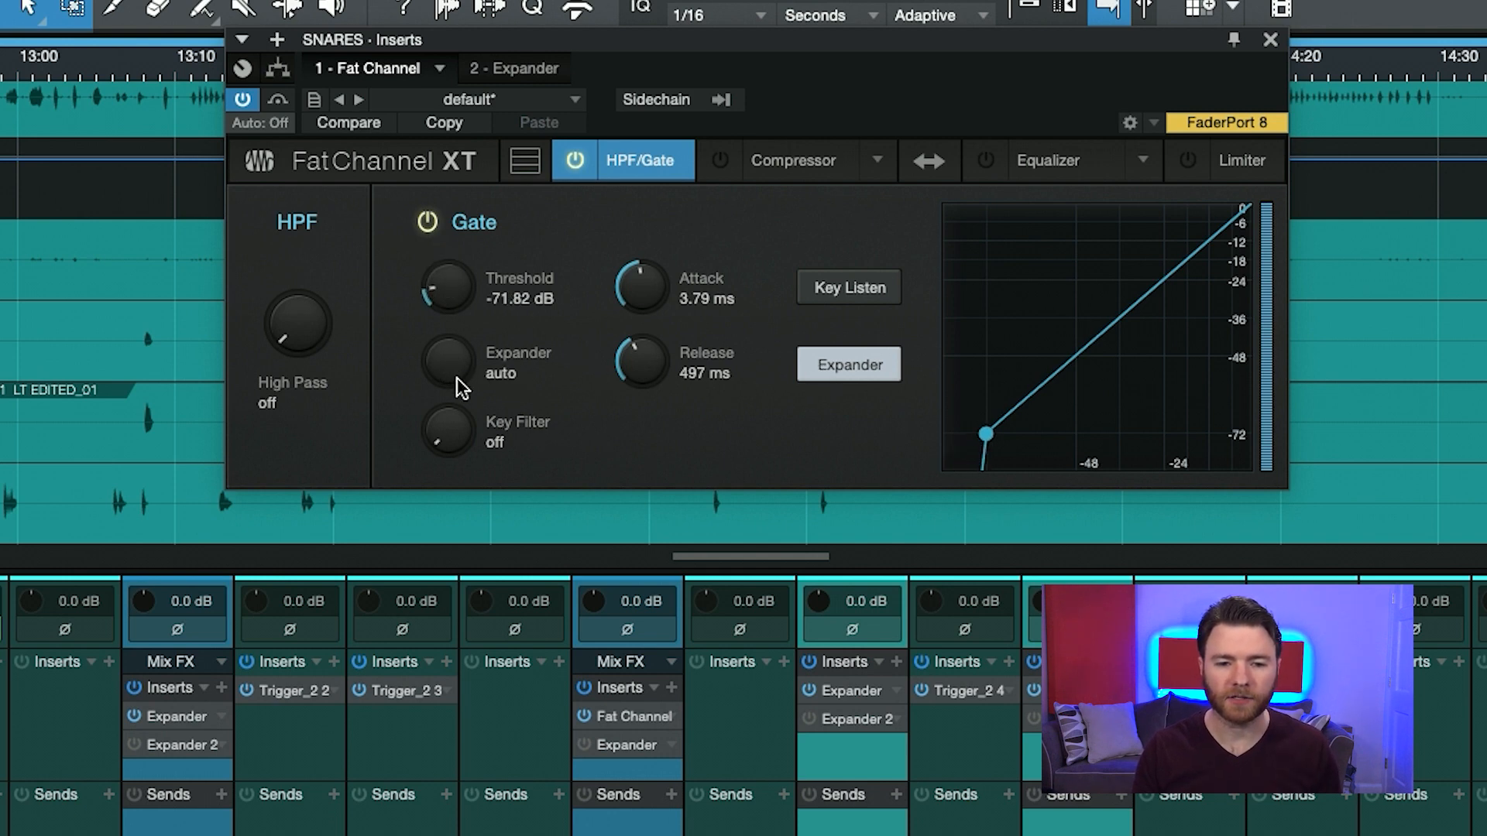
Switch the Gate out of expander mode, set its range to -22.29 dB, and restore expander mode.
{"action": "left_click", "coordinate": [809, 379]}
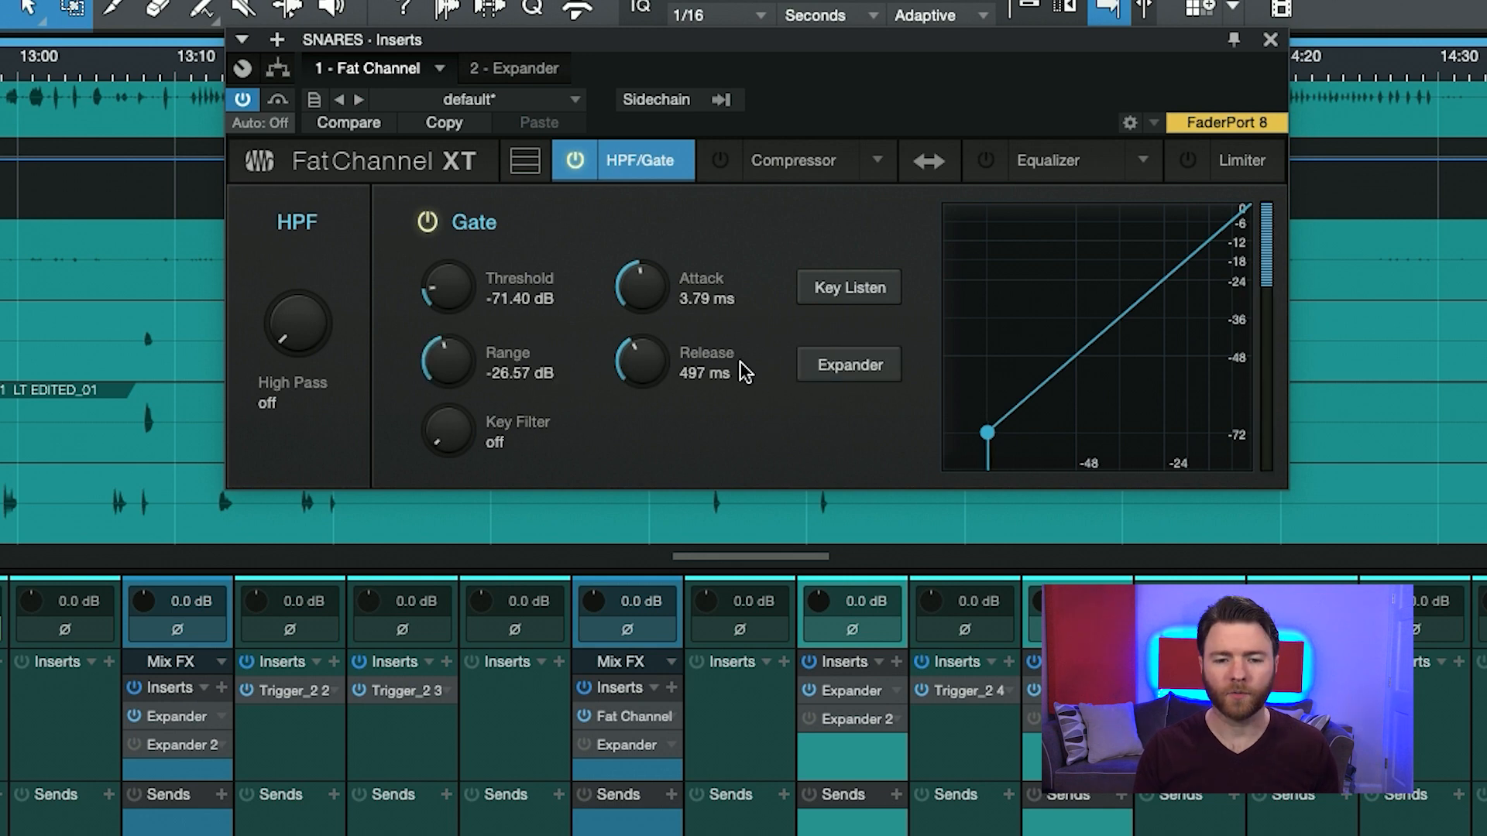
{"action": "left_click_drag", "start_coordinate": [448, 363], "coordinate": [517, 340]}
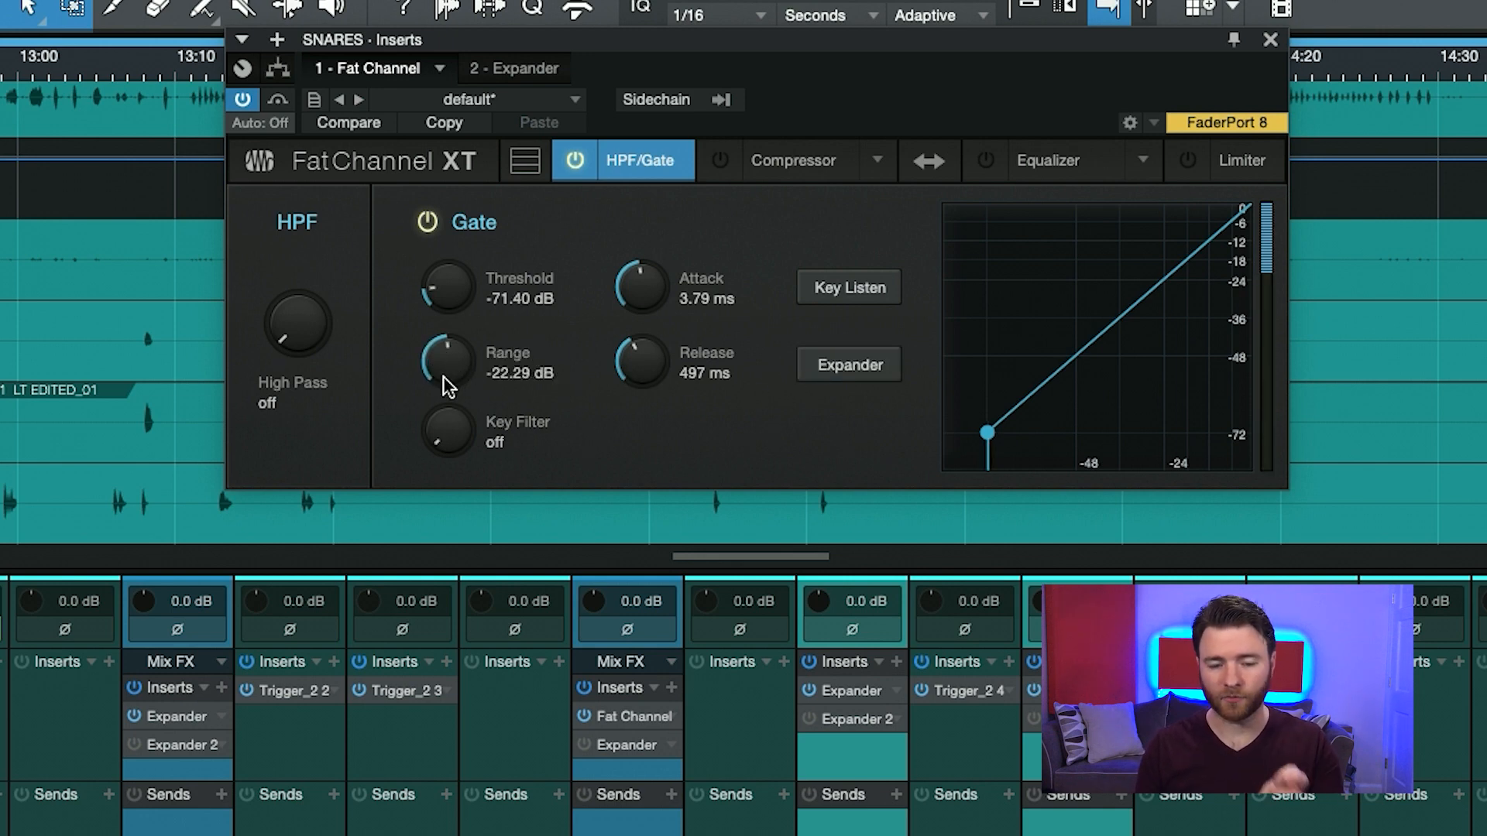
{"action": "left_click", "coordinate": [880, 377]}
Set the Gate threshold to -27.30 dB and compare the soloed SNARES bus with the Fat Channel bypassed and active.
{"action": "left_click_drag", "start_coordinate": [457, 271], "coordinate": [481, 179]}
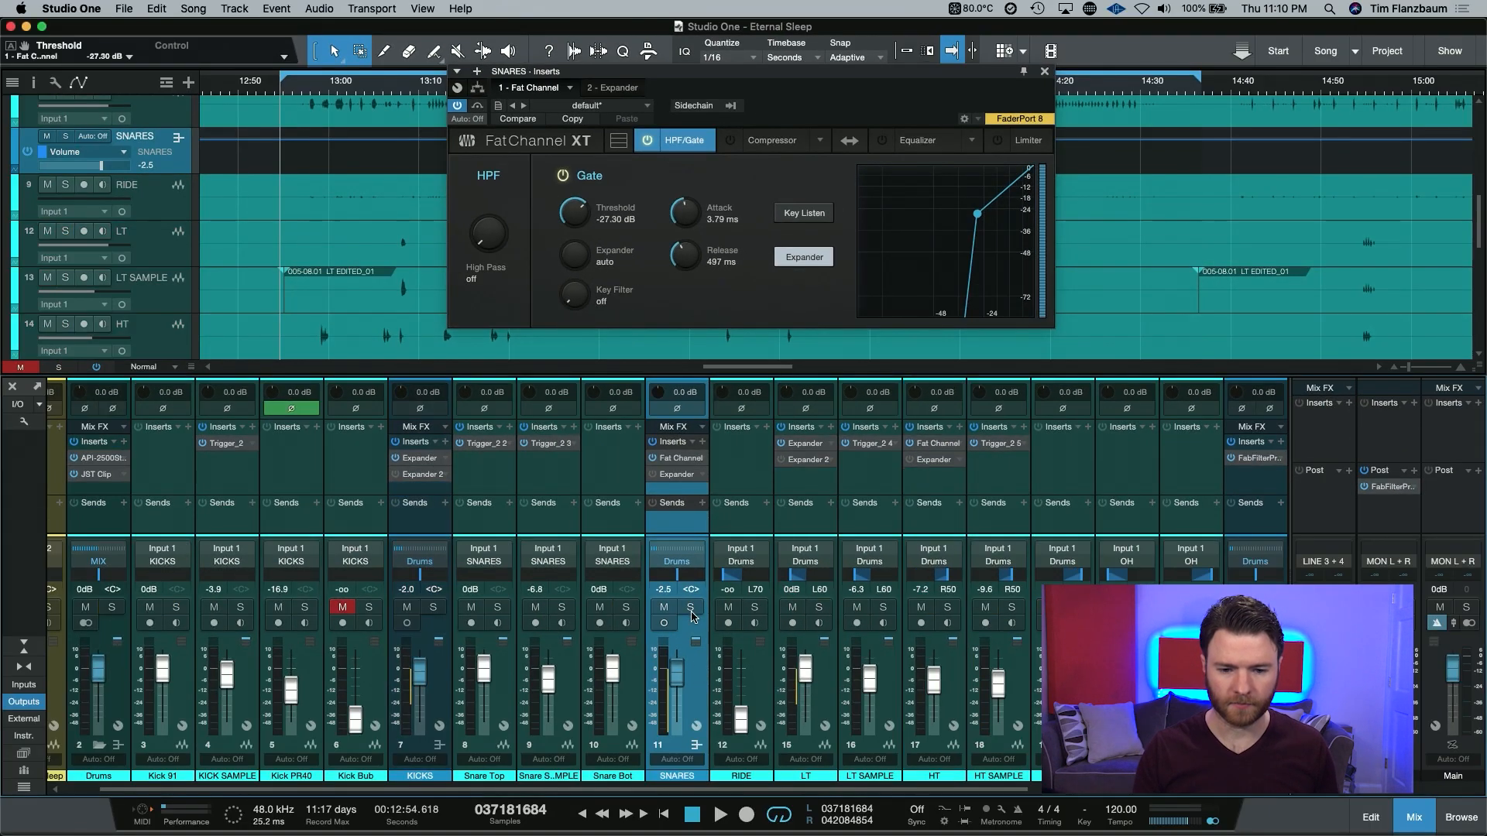
{"action": "left_click", "coordinate": [690, 607]}
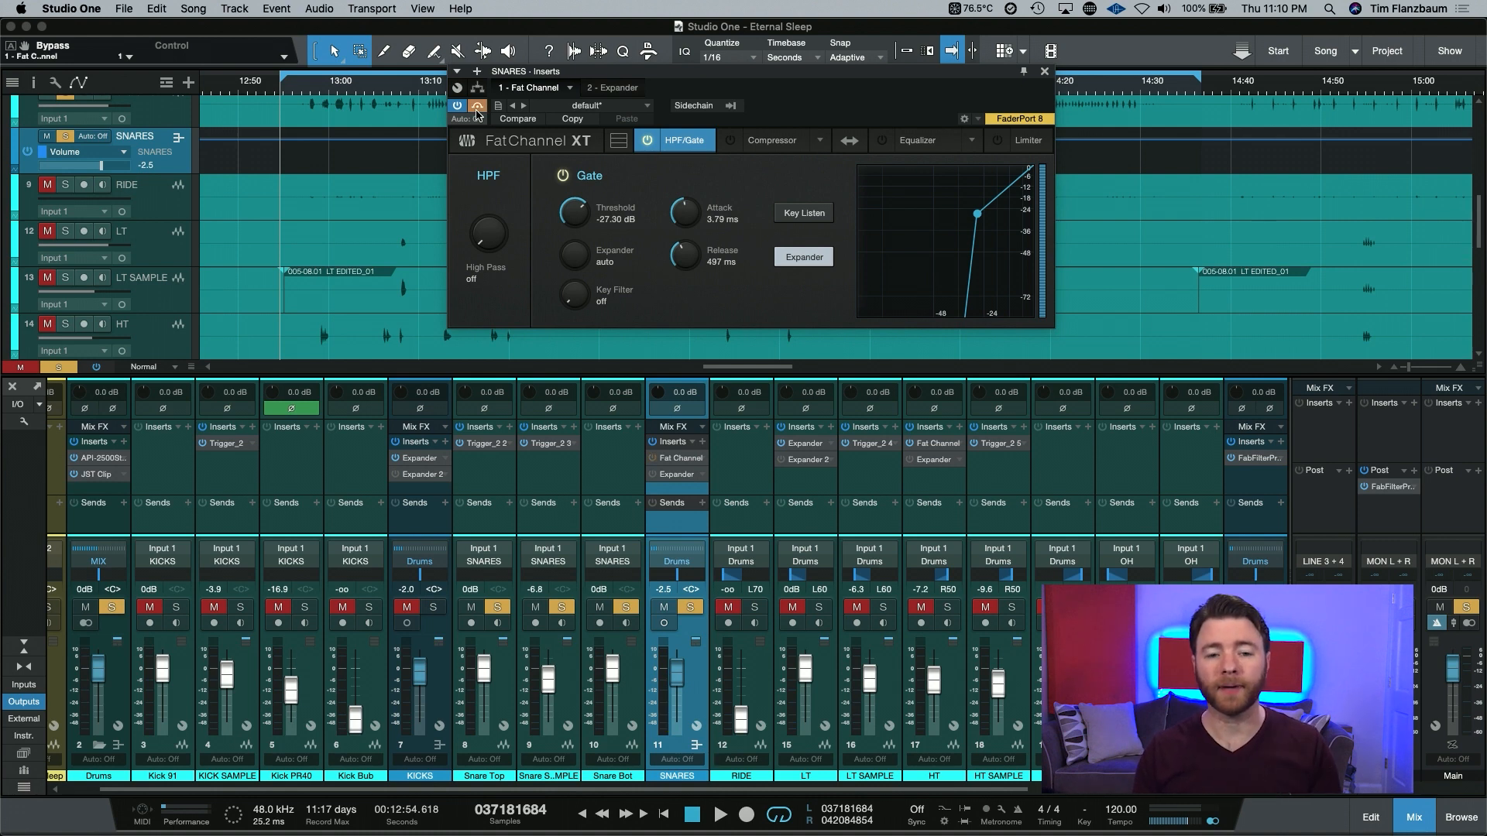
{"action": "key", "text": "space"}
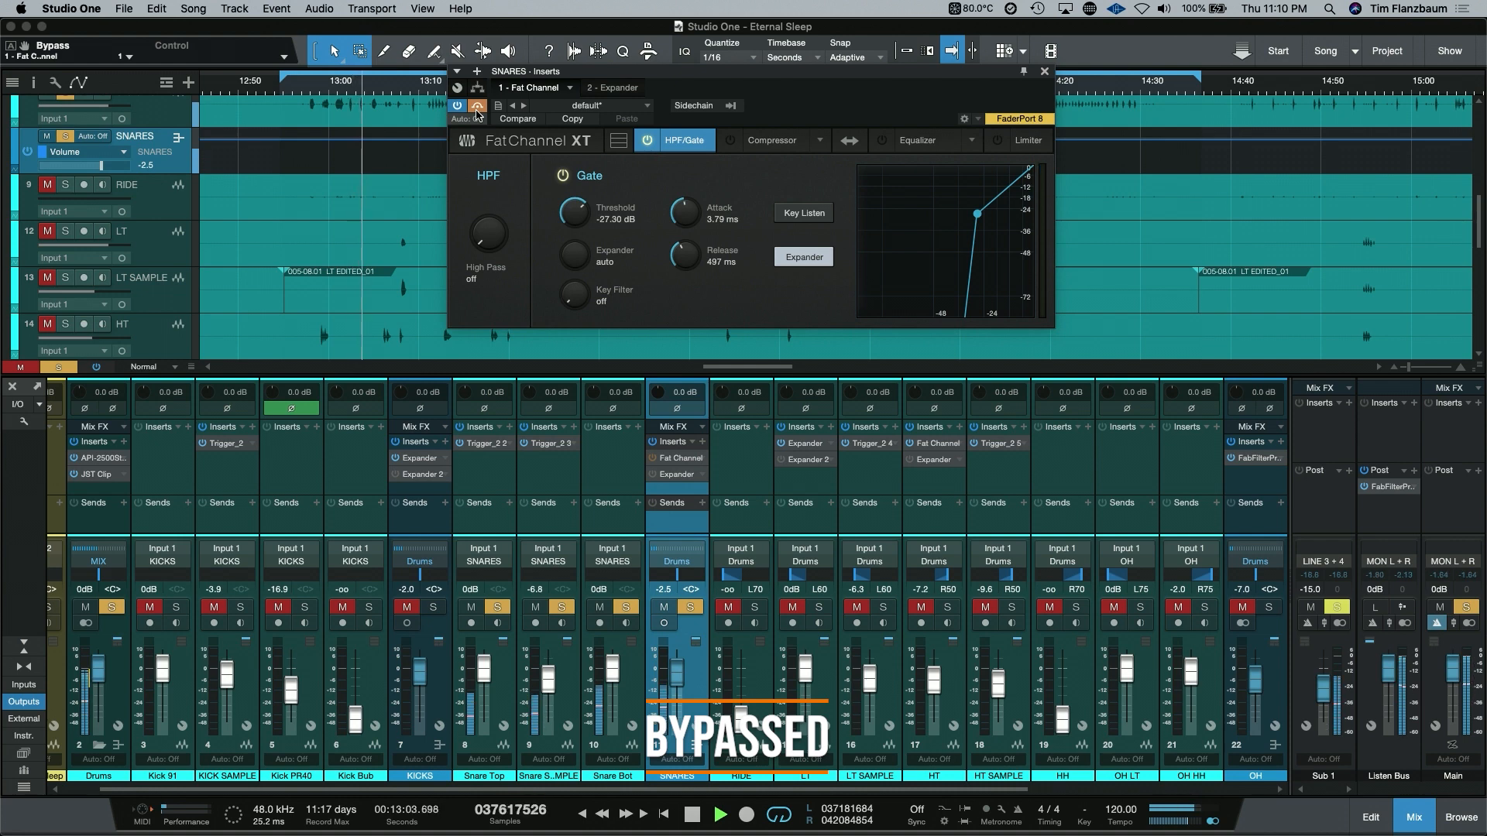
{"action": "left_click", "coordinate": [477, 108]}
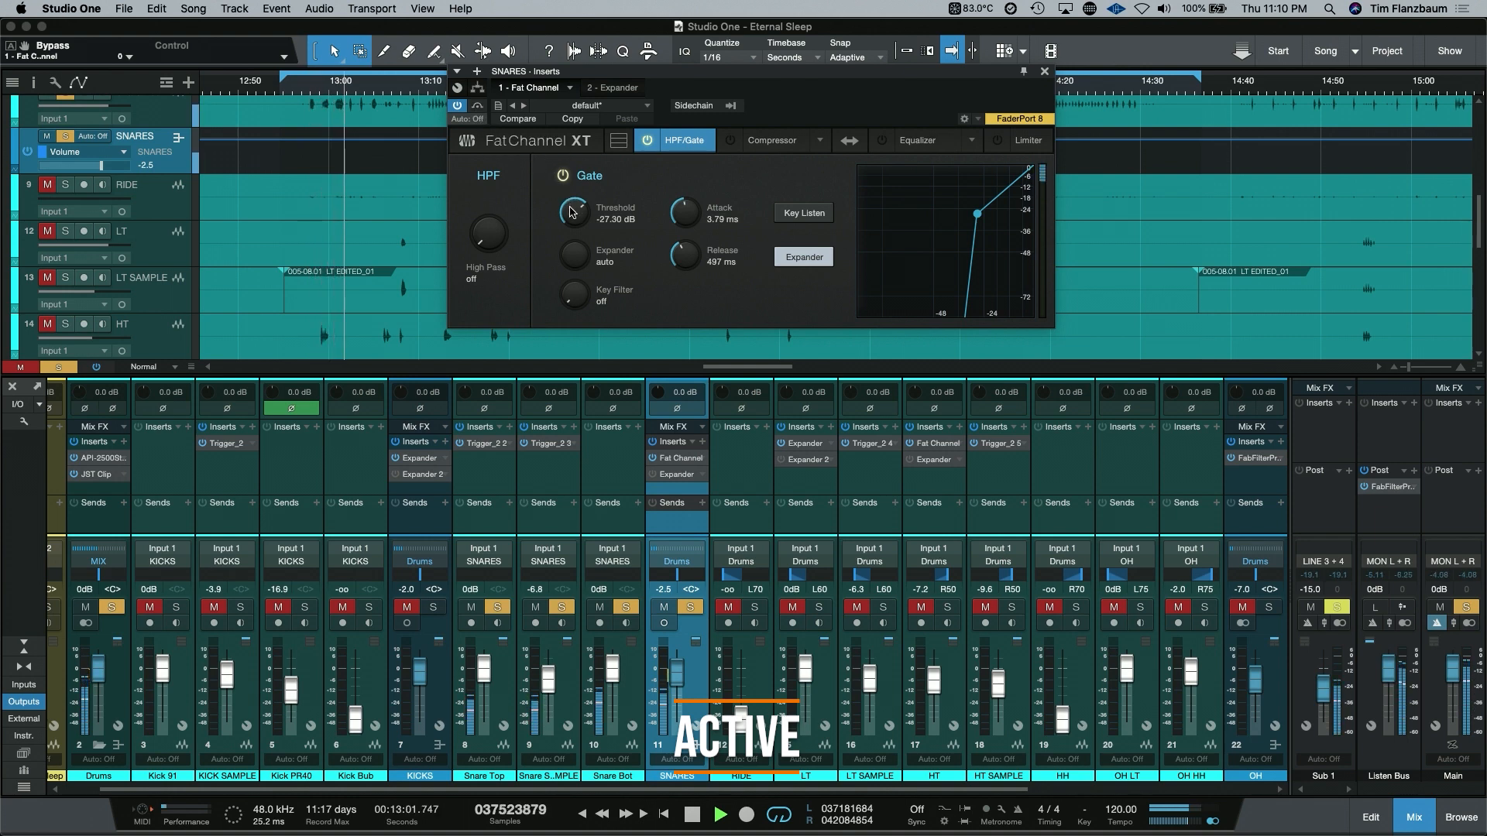
Refine the SNARES Gate to a 534 ms release and a -24.78 dB threshold while auditioning the snares.
{"action": "left_click_drag", "start_coordinate": [570, 213], "coordinate": [574, 209]}
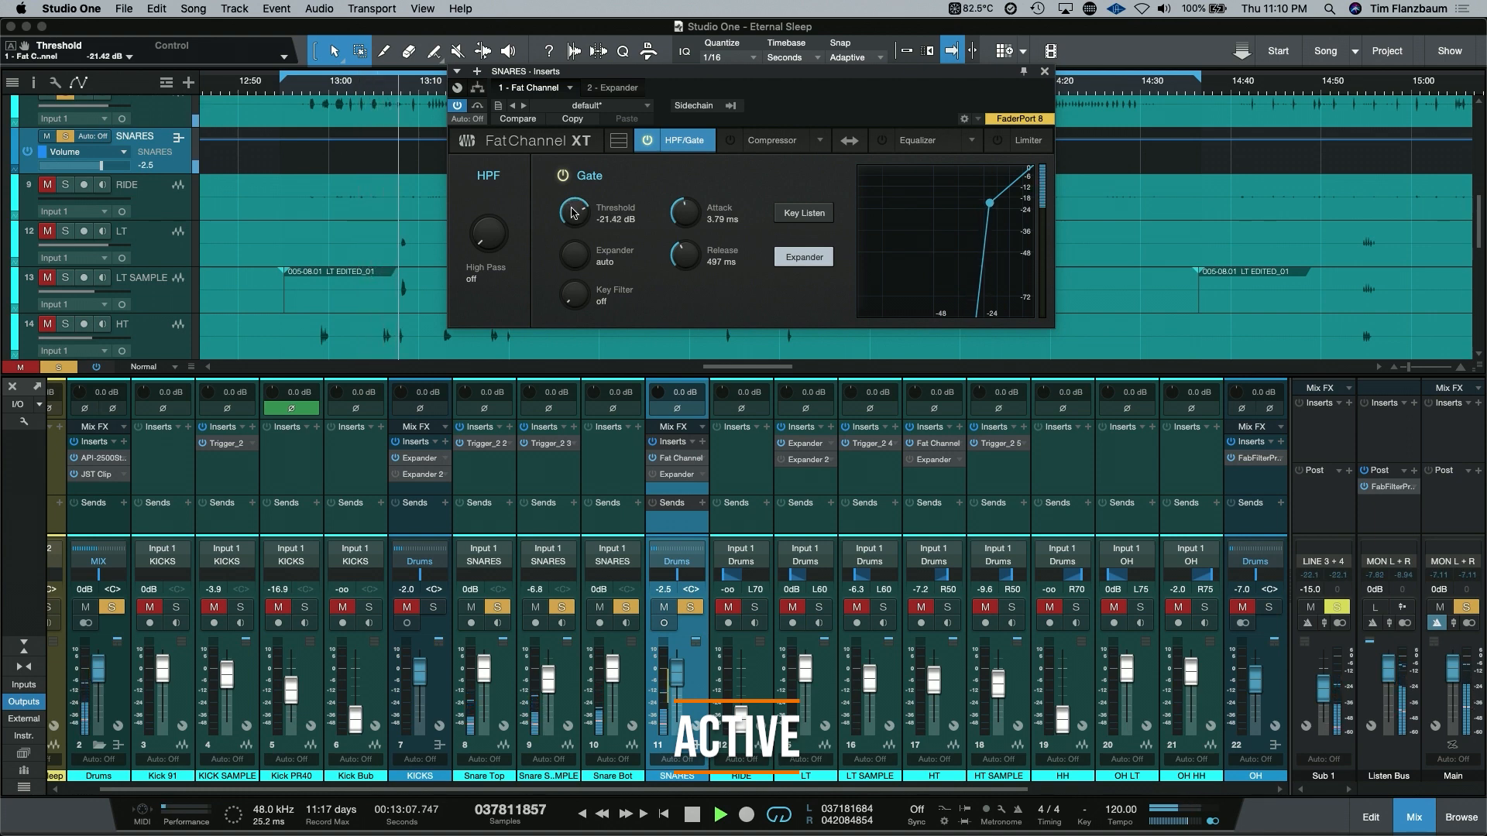
{"action": "left_click_drag", "start_coordinate": [679, 261], "coordinate": [680, 257]}
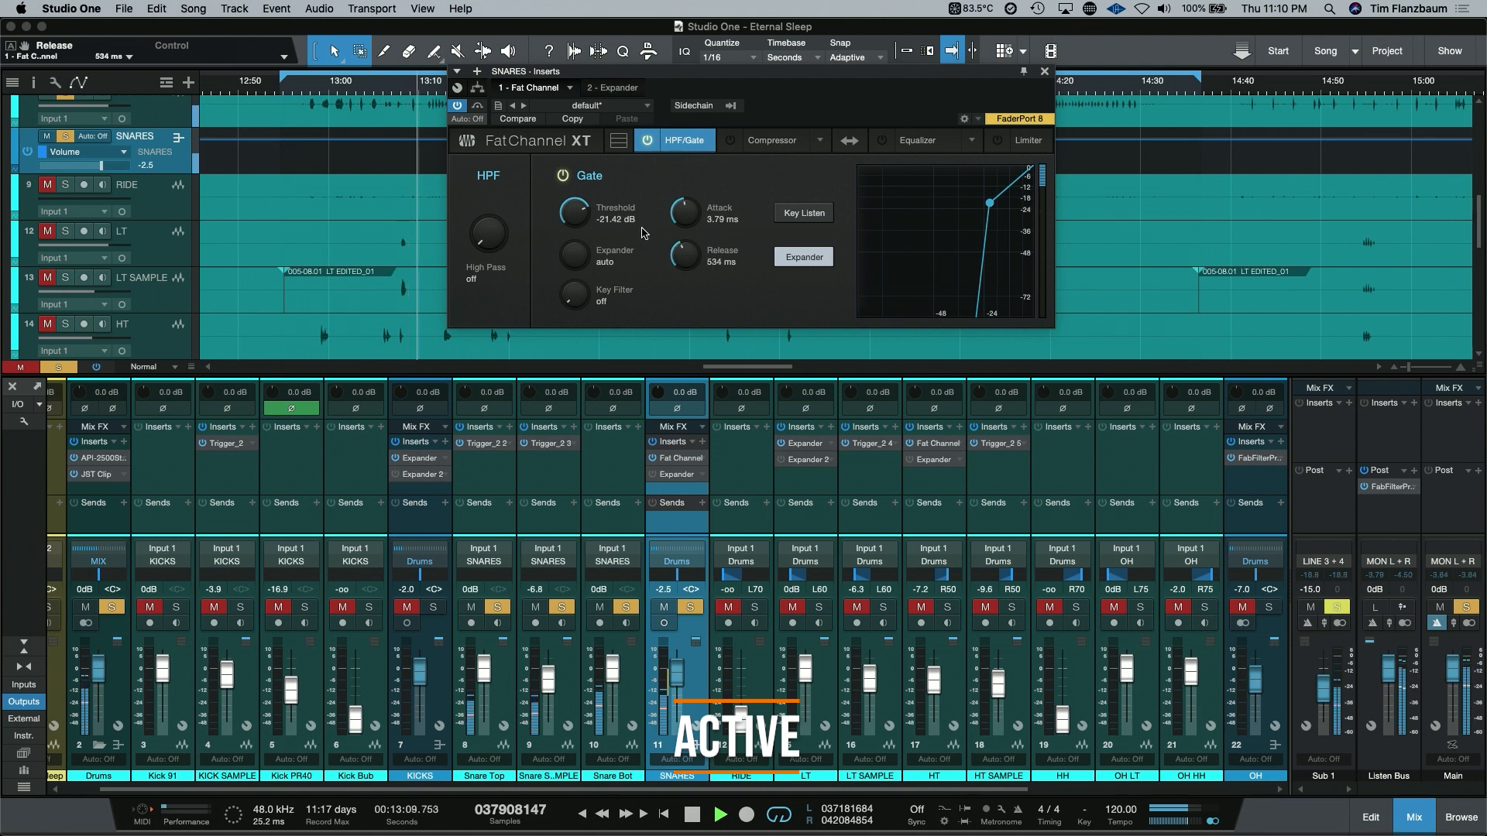
{"action": "key", "text": "space"}
{"action": "scroll", "coordinate": [575, 217], "scroll_direction": "down", "scroll_amount": 4}
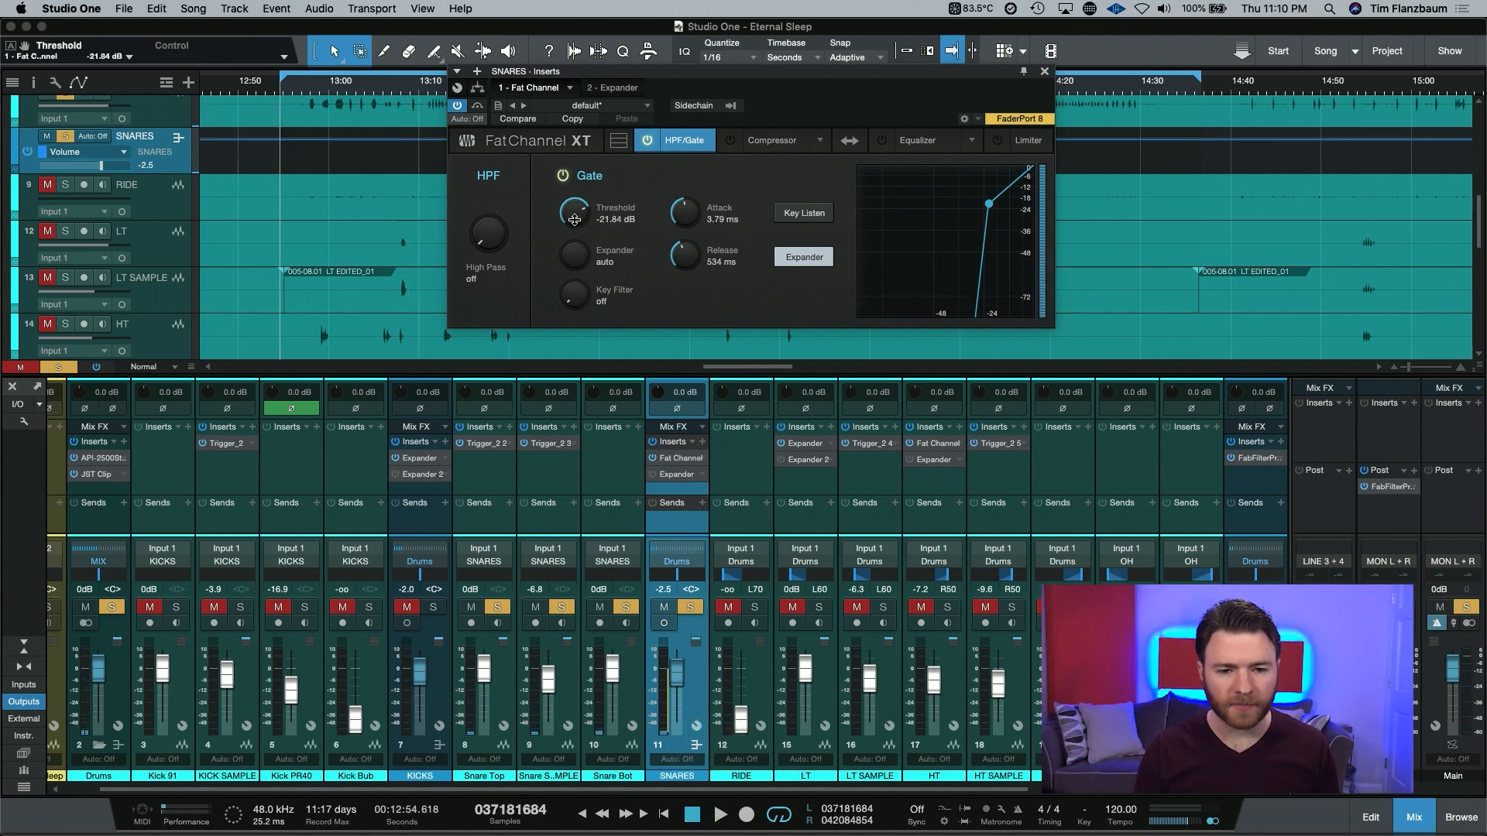
{"action": "scroll", "coordinate": [574, 225], "scroll_direction": "down", "scroll_amount": 2}
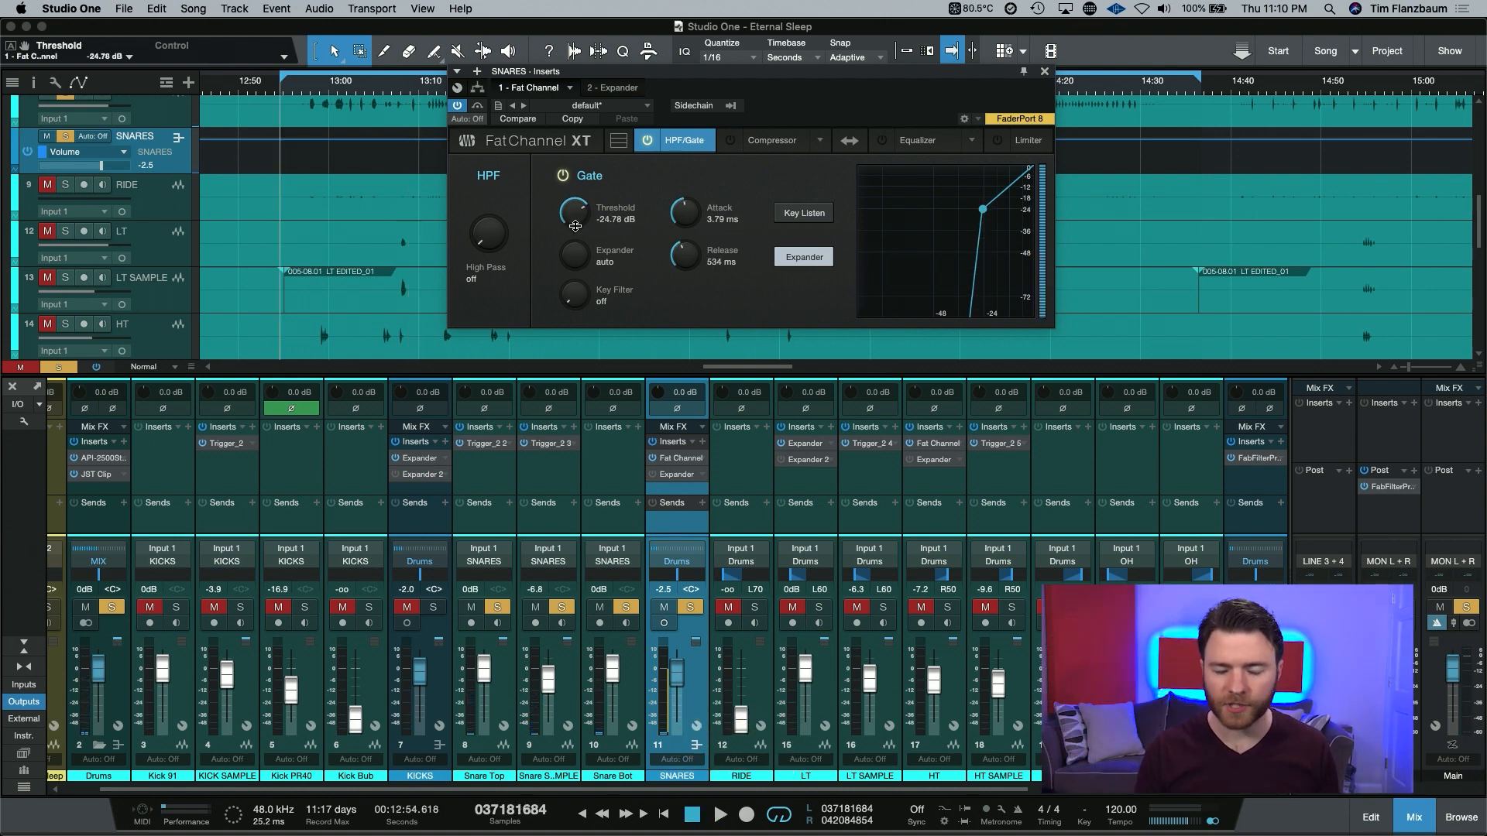